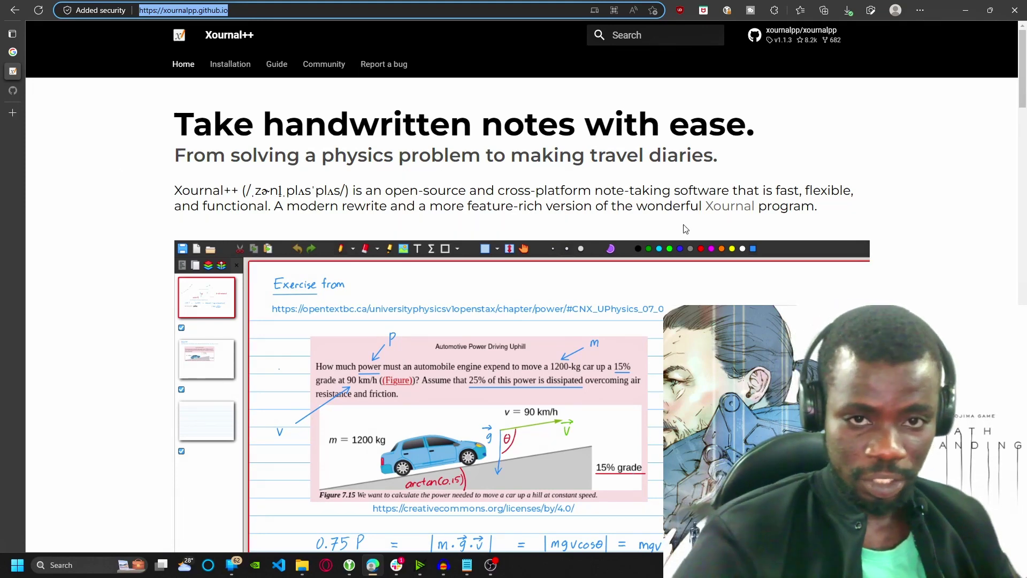
Scroll the Xournal++ home page, then go to its Installation page listing Windows, Linux, MacOS and Mobile
scroll(464, 206, down, 3)
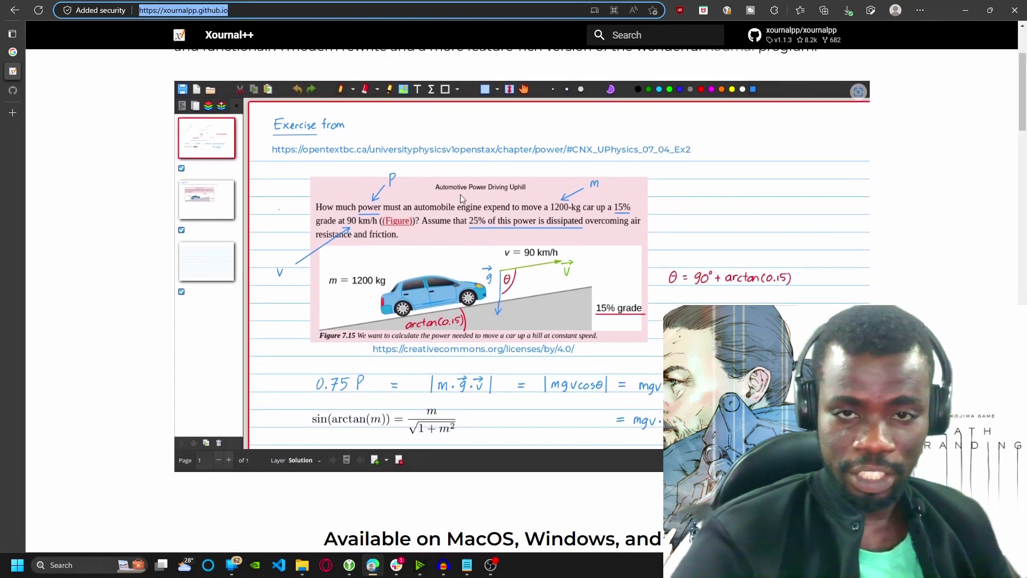
scroll(428, 248, down, 10)
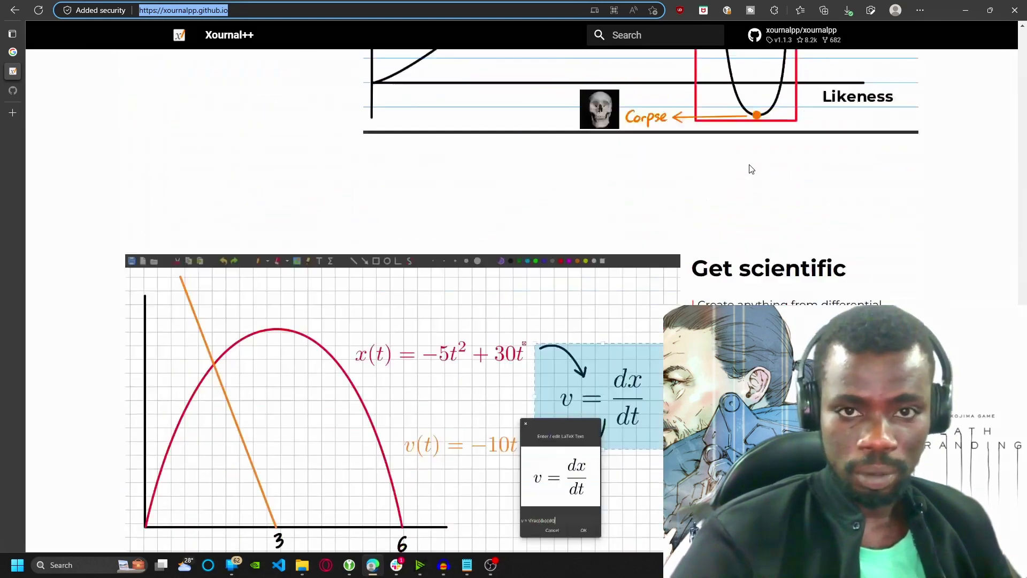
scroll(454, 209, up, 5)
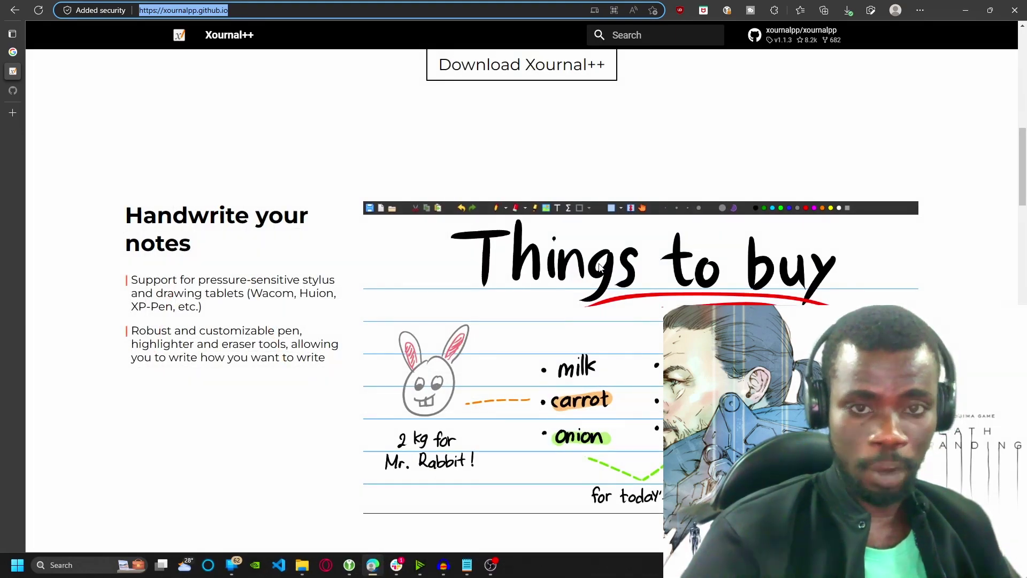
click(522, 65)
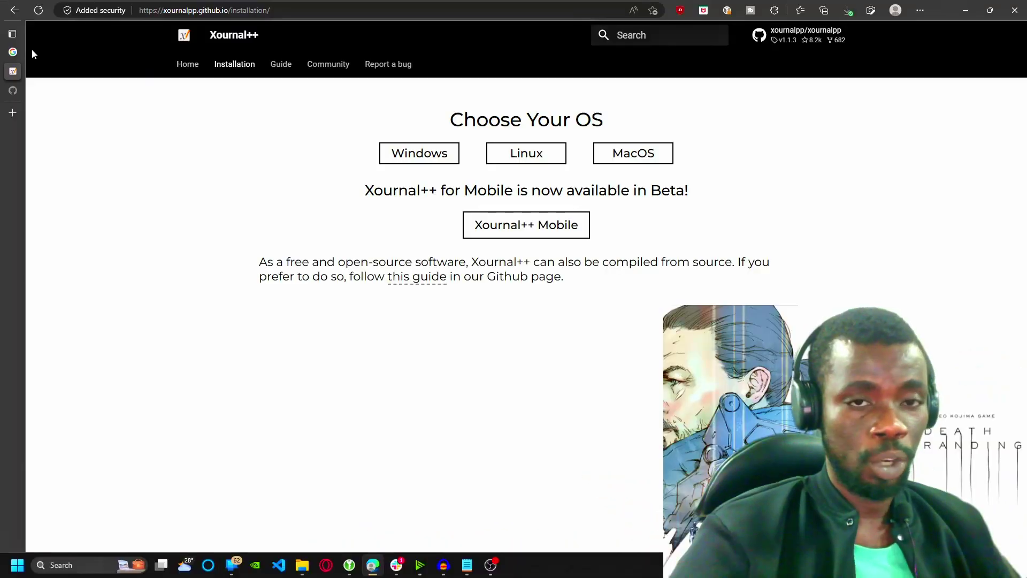
Go to the xournalpp/xournalpp GitHub repository and its Xournal++ 1.1.3 Latest release page
click(11, 53)
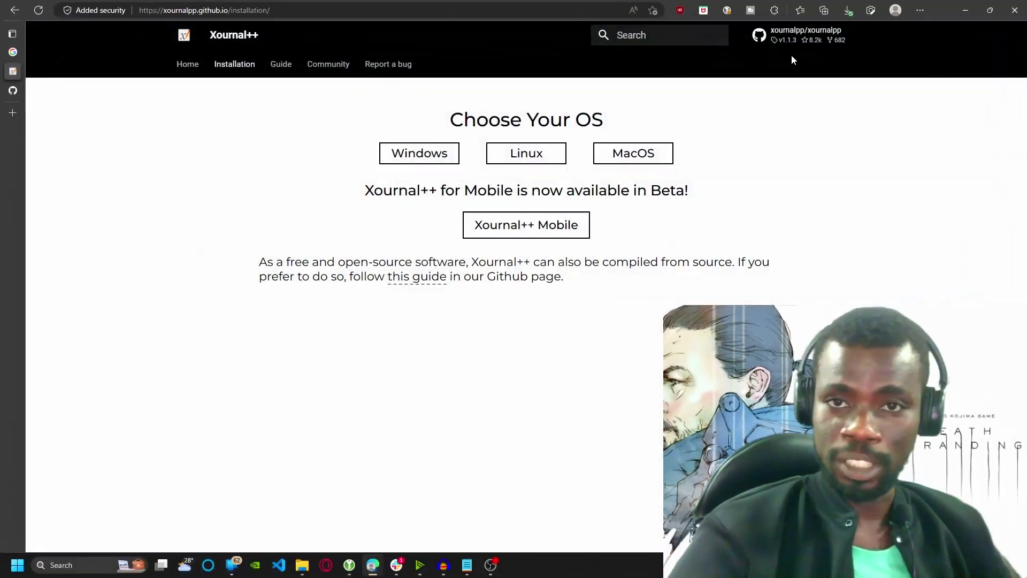
click(797, 48)
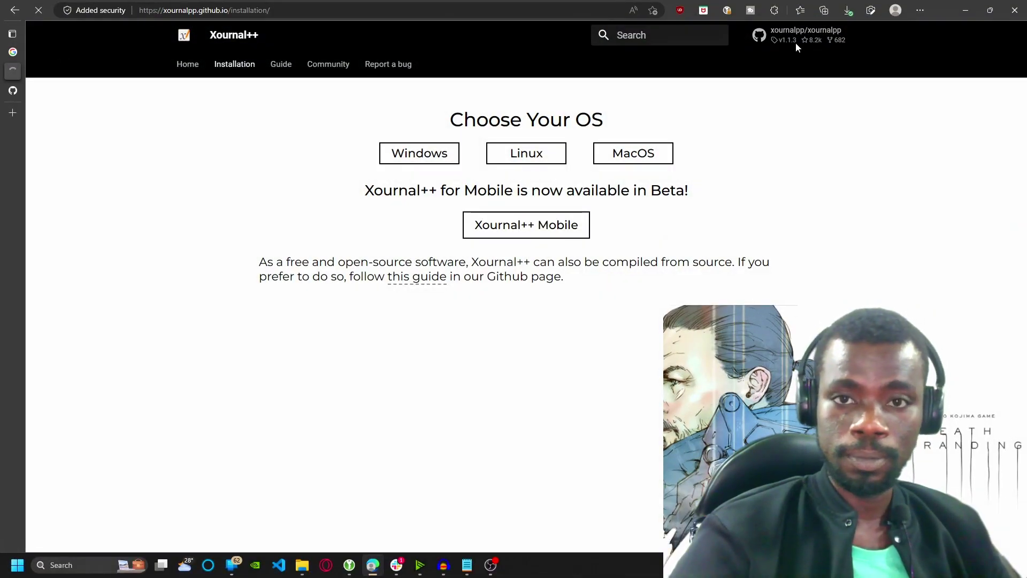
scroll(761, 217, down, 5)
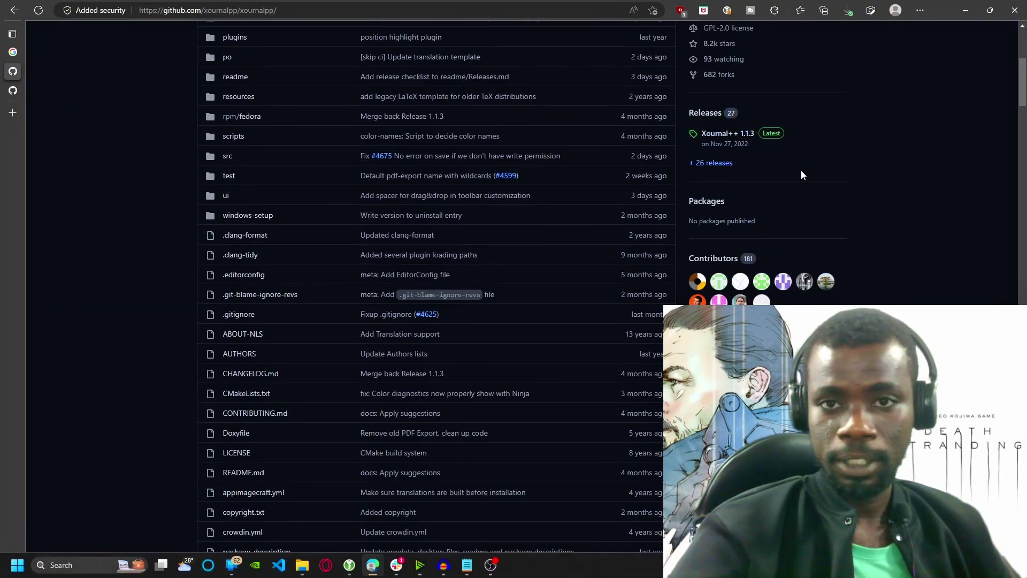
scroll(801, 170, up, 5)
scroll(779, 187, down, 5)
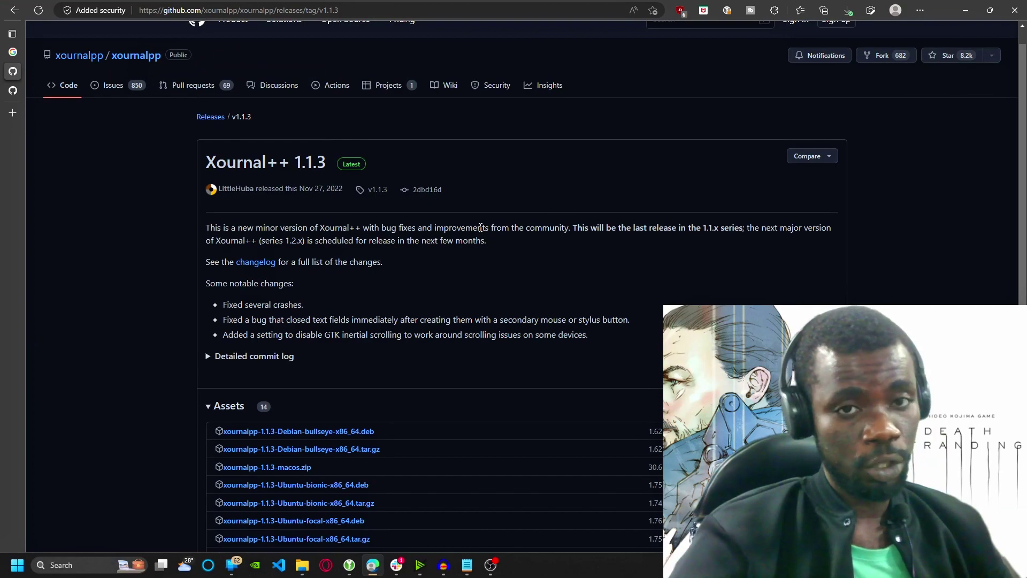
Scroll down to the 1.1.3 Assets list showing the Windows portable zip and AppImage
scroll(481, 227, down, 5)
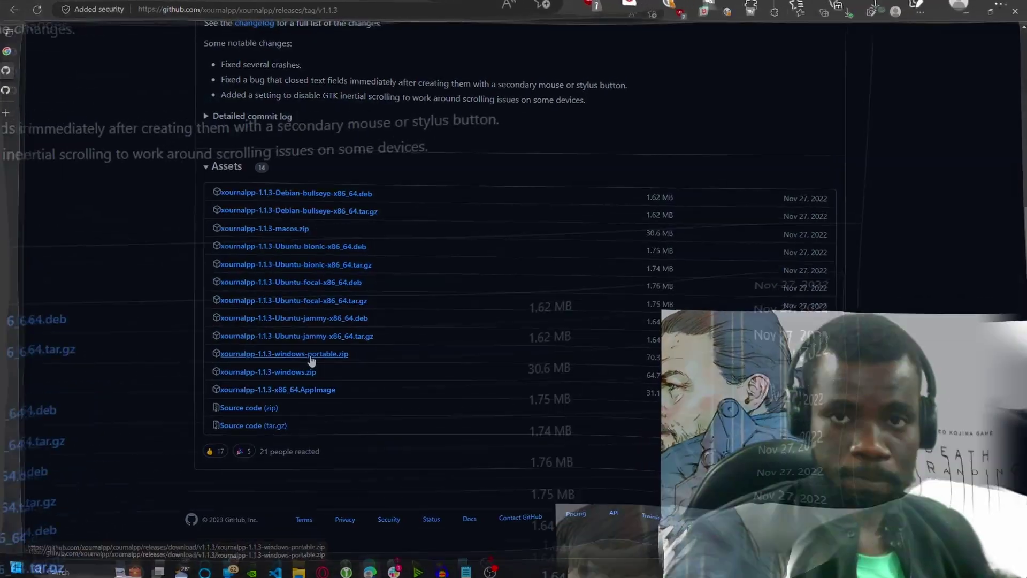
Download xournalpp-1.1.3-windows-portable.zip and save it into C:\Apps
click(311, 355)
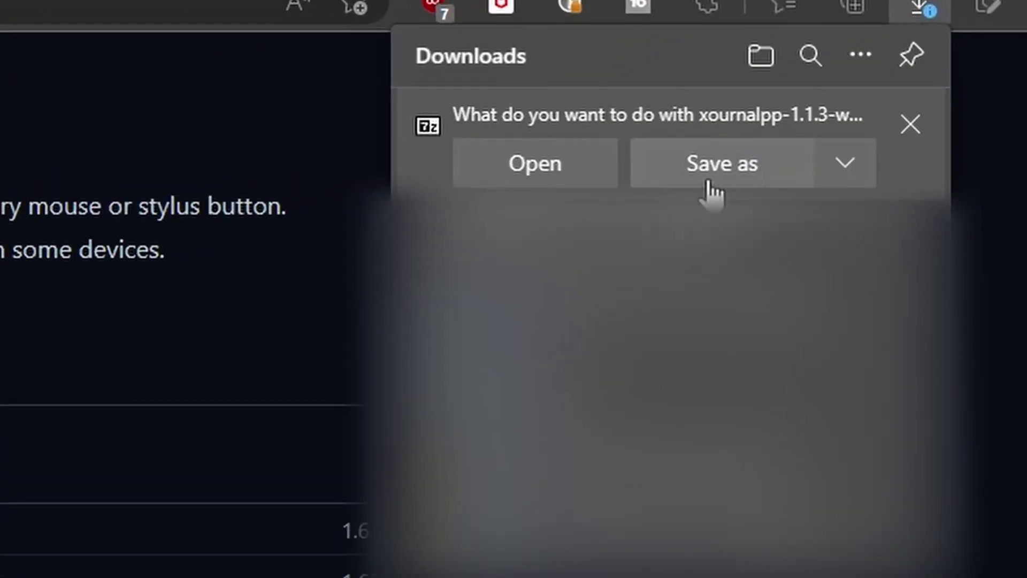
click(742, 160)
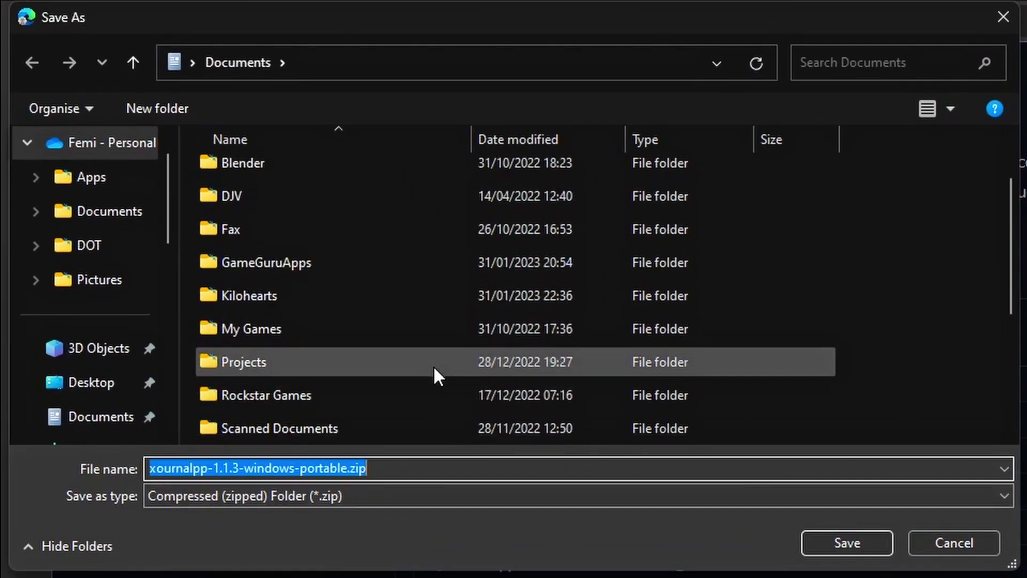
scroll(432, 369, down, 3)
scroll(431, 369, up, 4)
scroll(107, 337, down, 5)
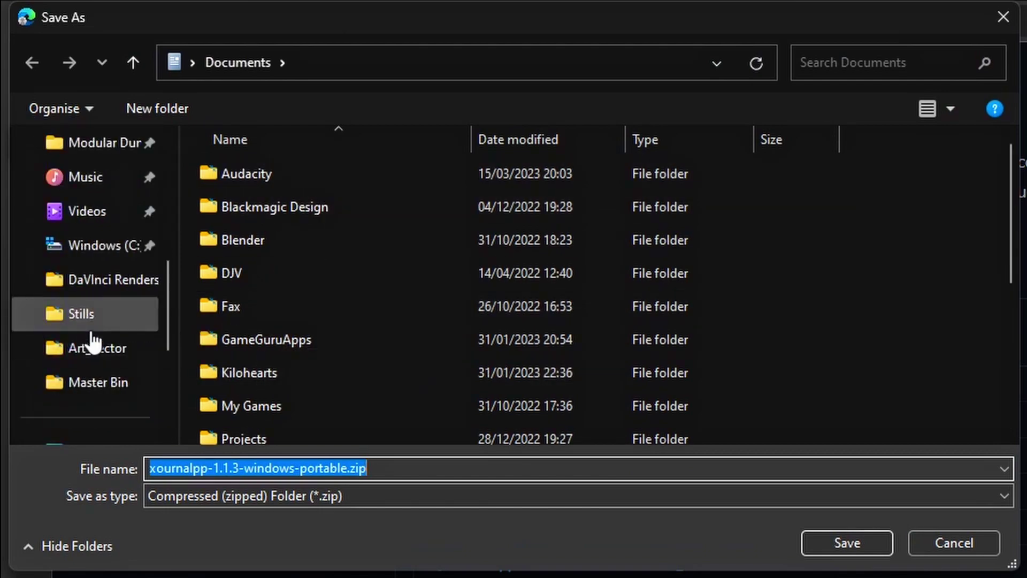
click(102, 243)
double_click(135, 90)
scroll(139, 161, down, 5)
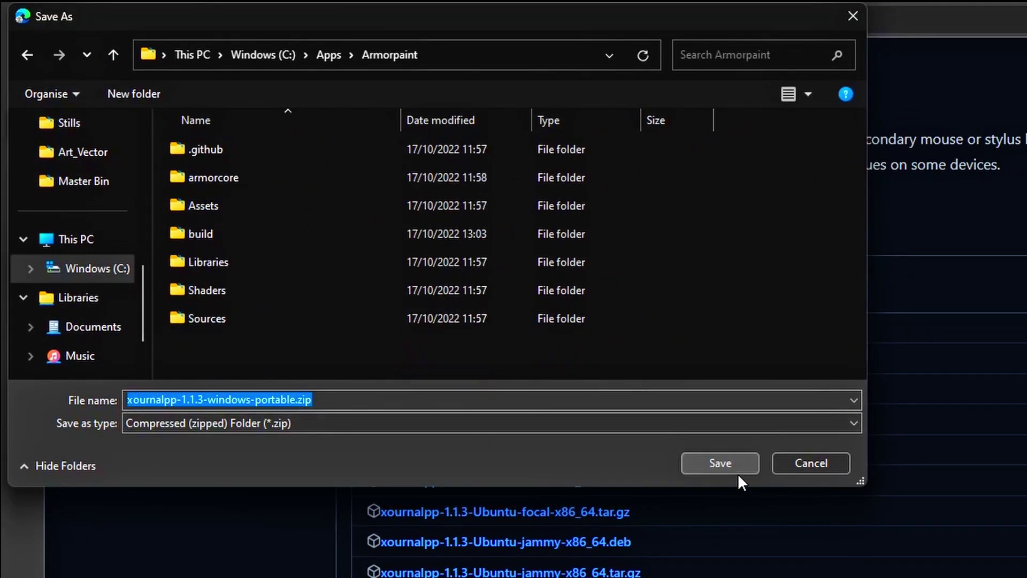
click(737, 472)
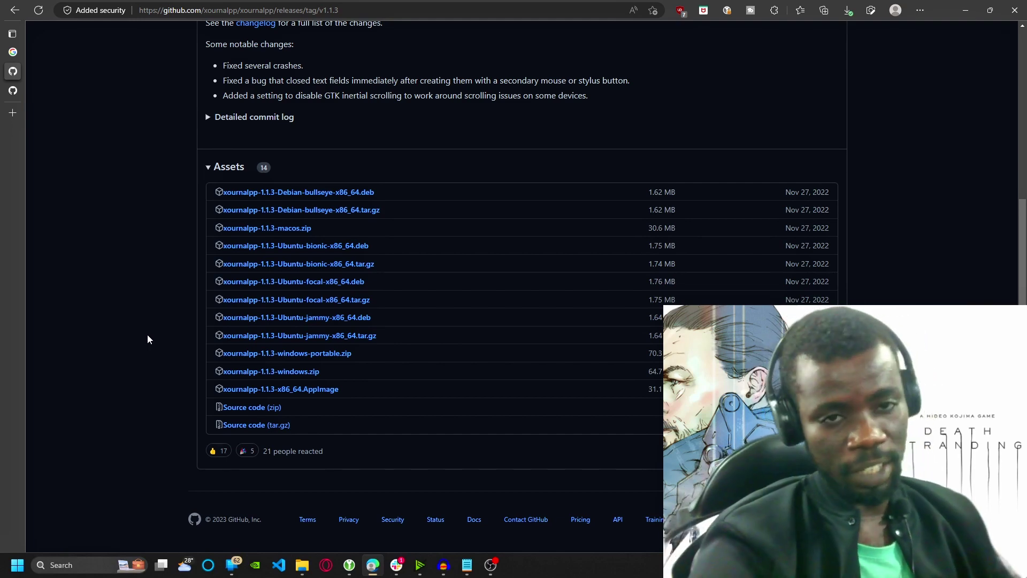
In File Explorer, open C:\Apps and the downloaded xournalpp-1.1.3 portable zip
key(alt+Tab)
click(428, 191)
key(F2)
double_click(429, 192)
click(403, 455)
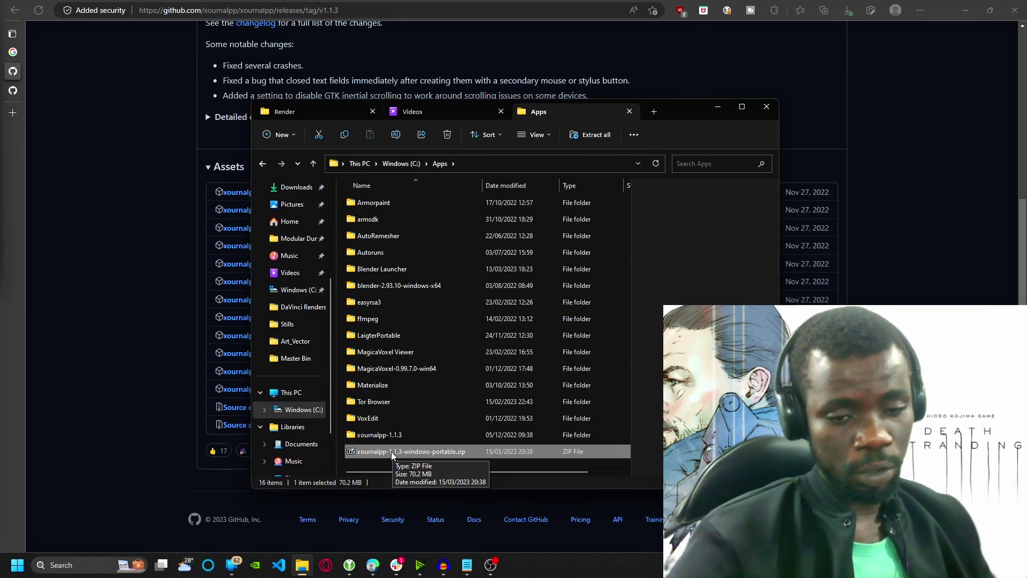
double_click(391, 452)
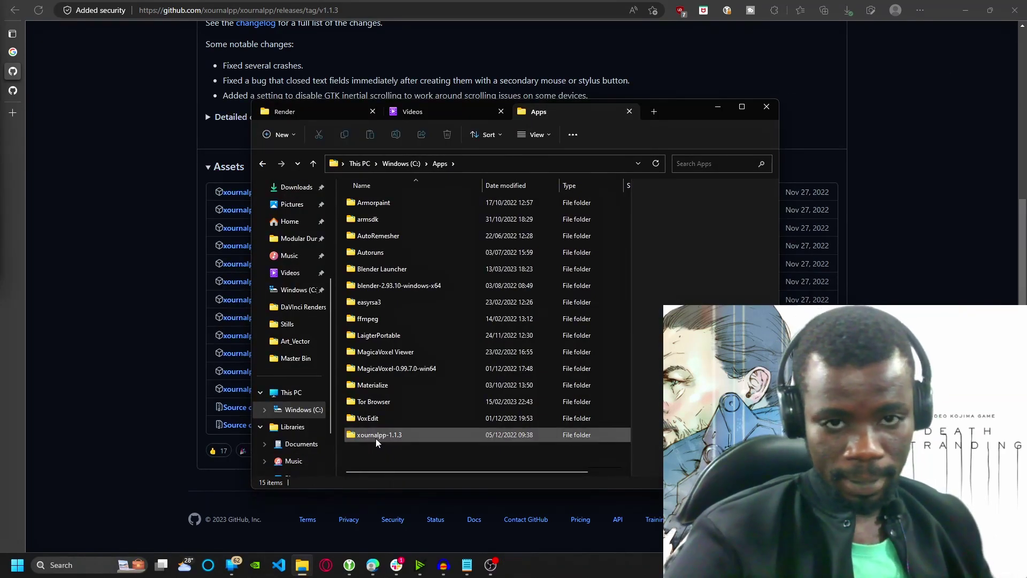
Browse into xournalpp-1.1.3 > bin and bring up the context menu for xournalpp.exe
double_click(375, 438)
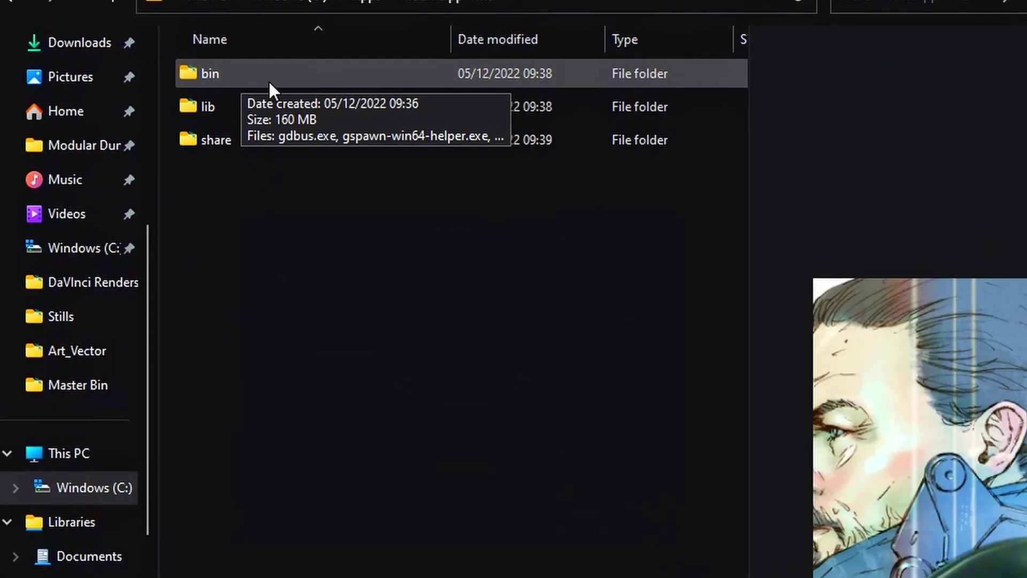
double_click(259, 87)
scroll(261, 366, down, 2)
scroll(254, 332, down, 15)
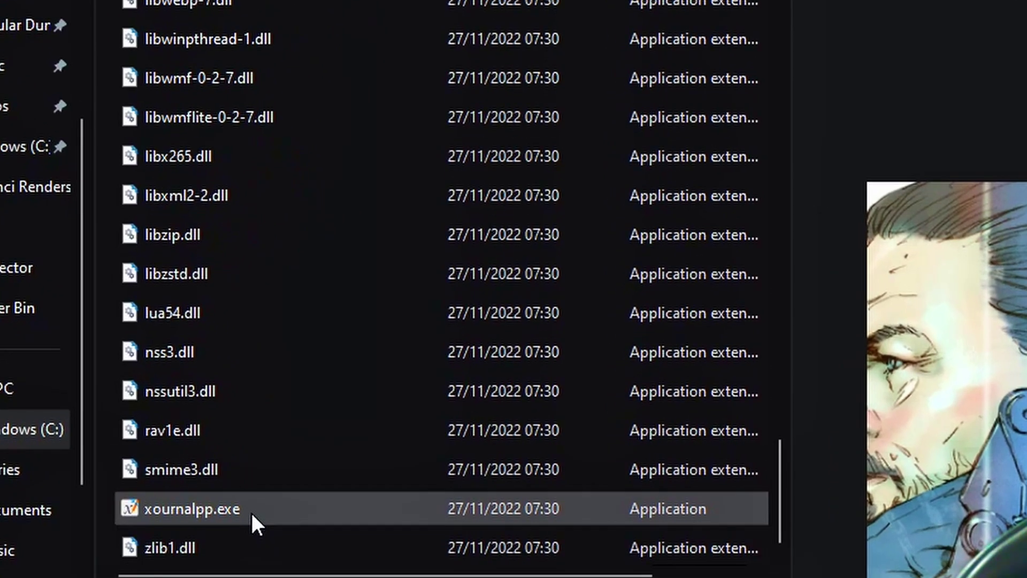
right_click(252, 512)
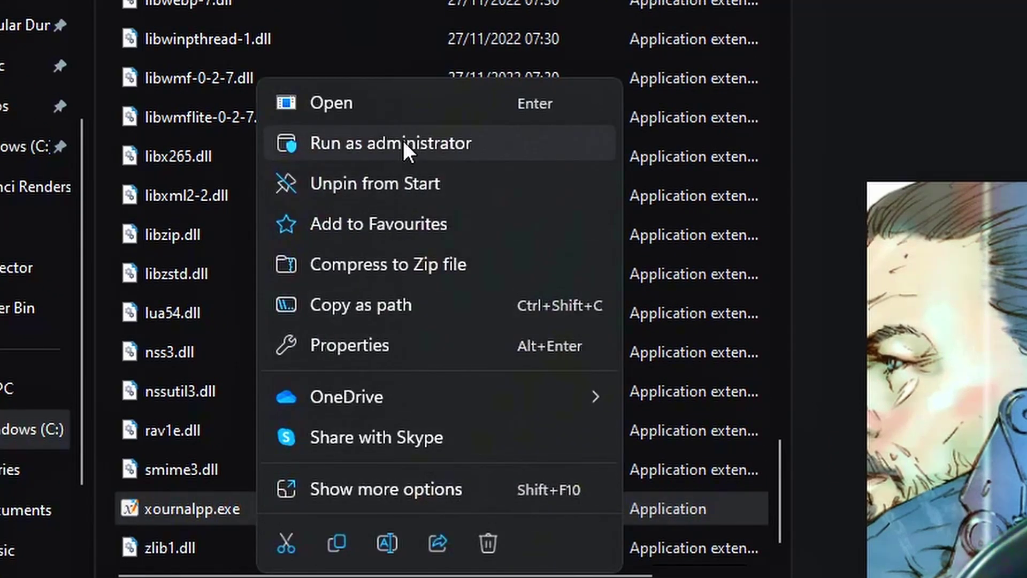
Copy xournalpp.exe's path, launch Xournal++ from Start, and switch the new page to Plain
click(385, 305)
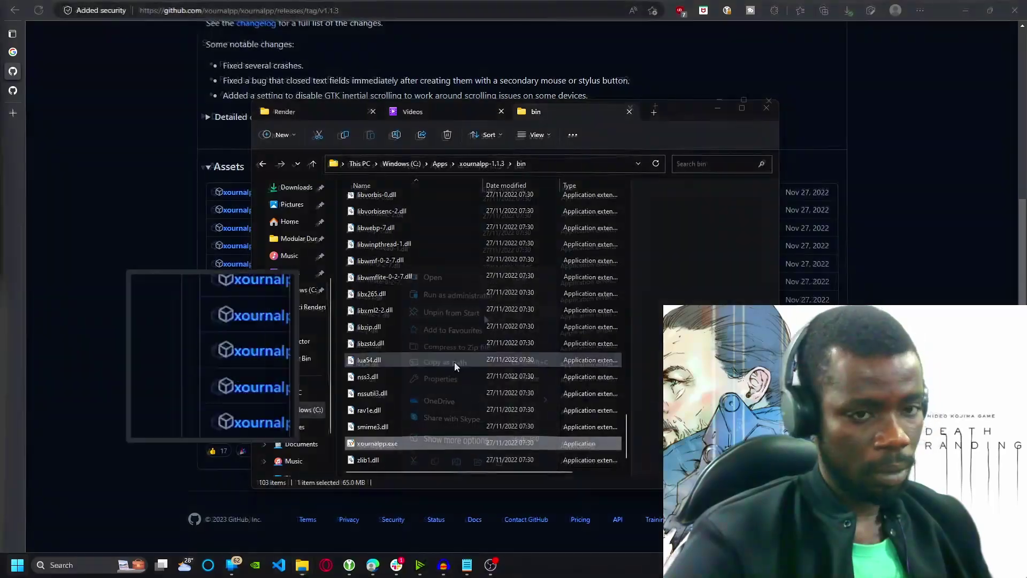
key(super)
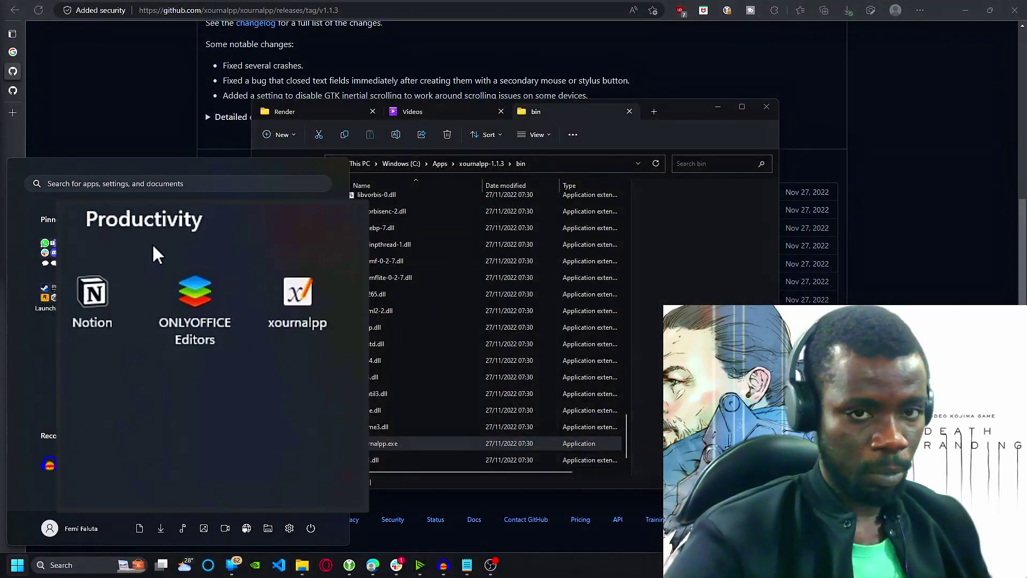
click(273, 270)
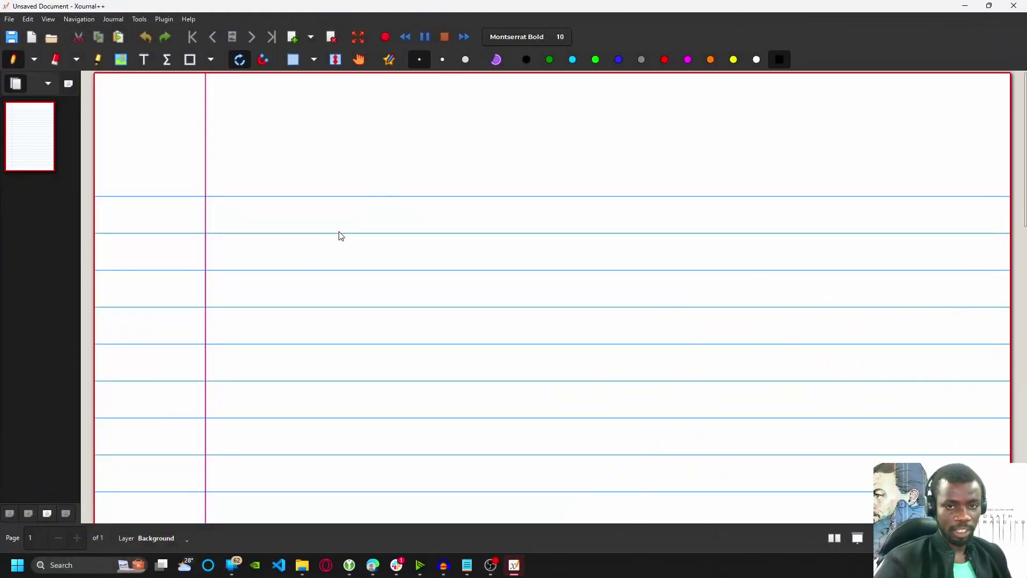
scroll(483, 228, down, 2)
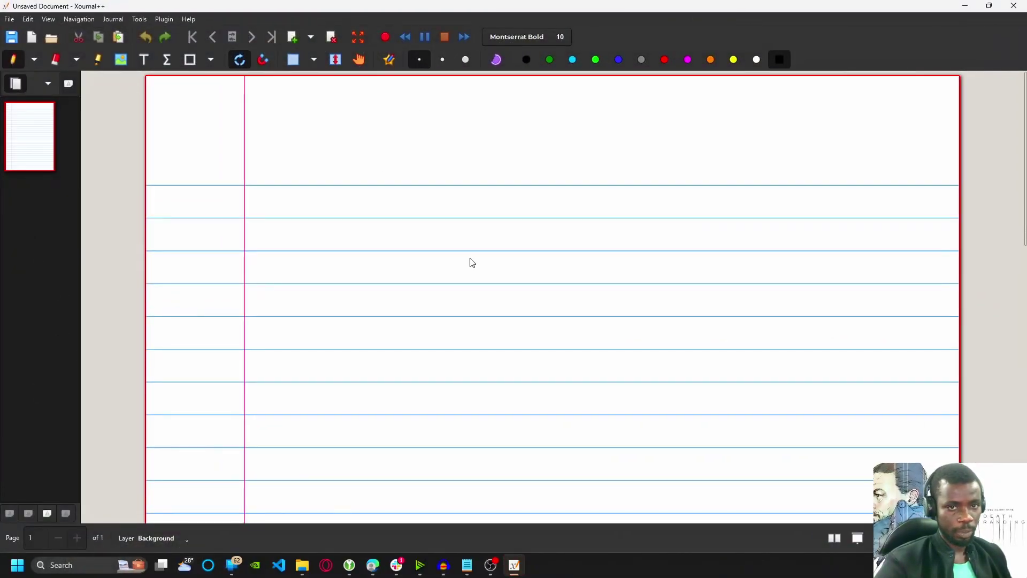
scroll(472, 262, up, 1)
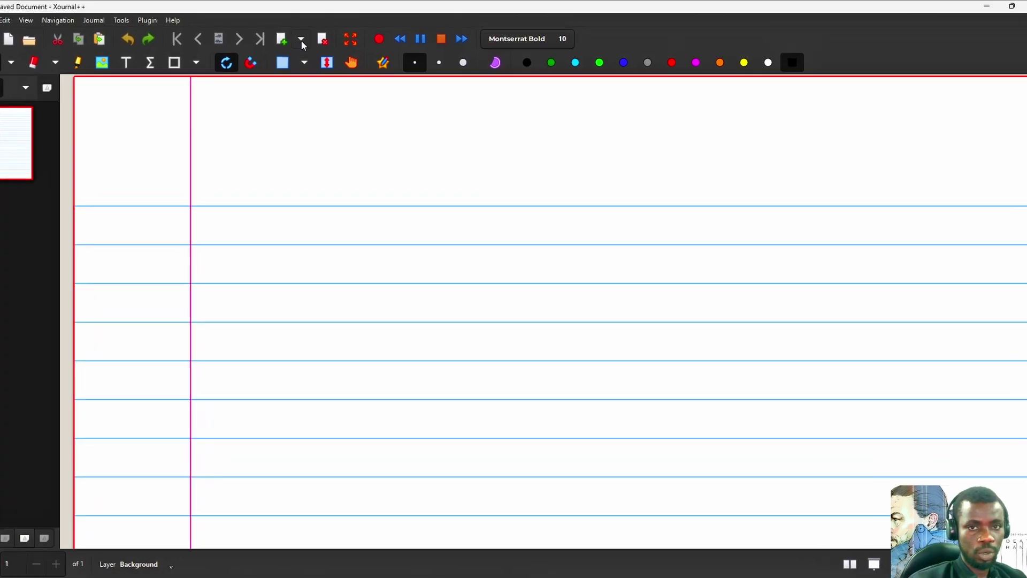
click(311, 36)
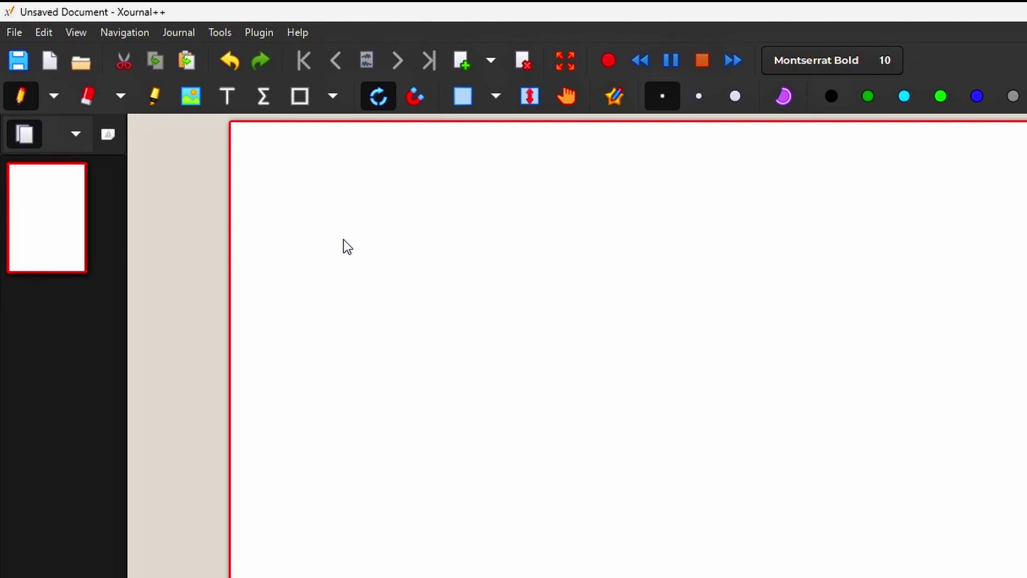
Open All Risk Claim Form - Linkage_Assurance.pdf from Downloads, discarding the blank document
key(ctrl+o)
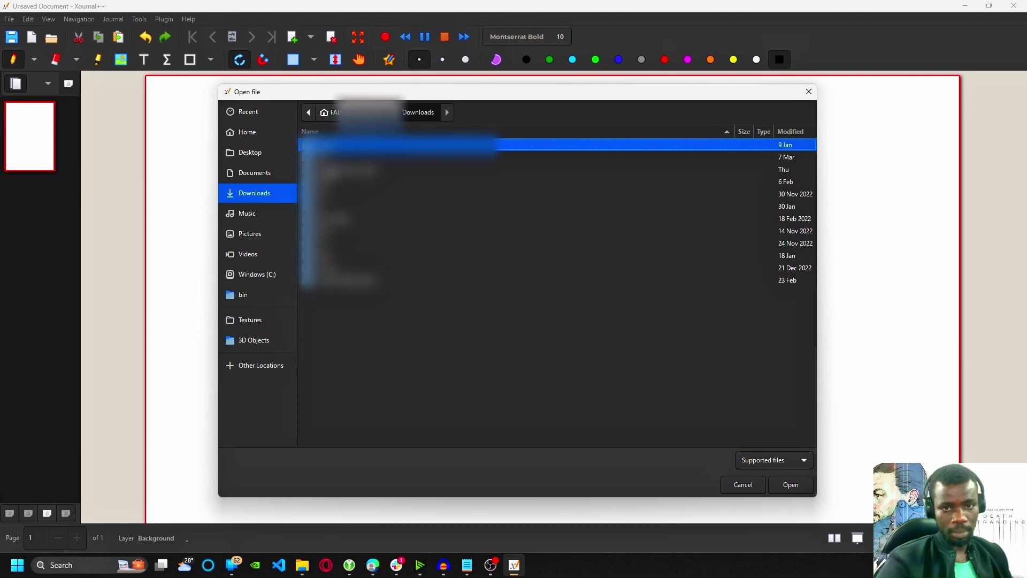
double_click(319, 257)
click(508, 310)
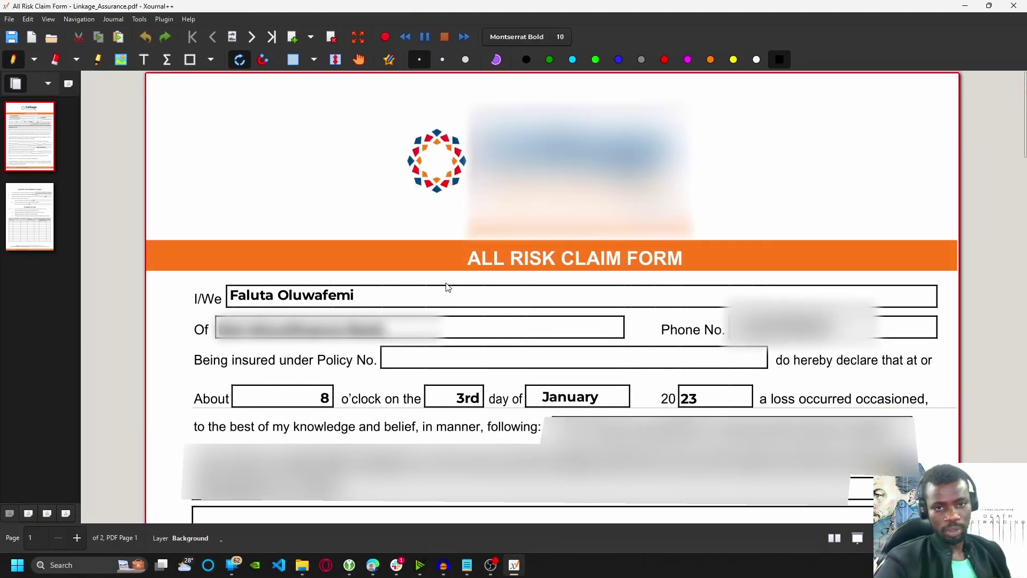
scroll(471, 272, down, 4)
scroll(464, 279, up, 3)
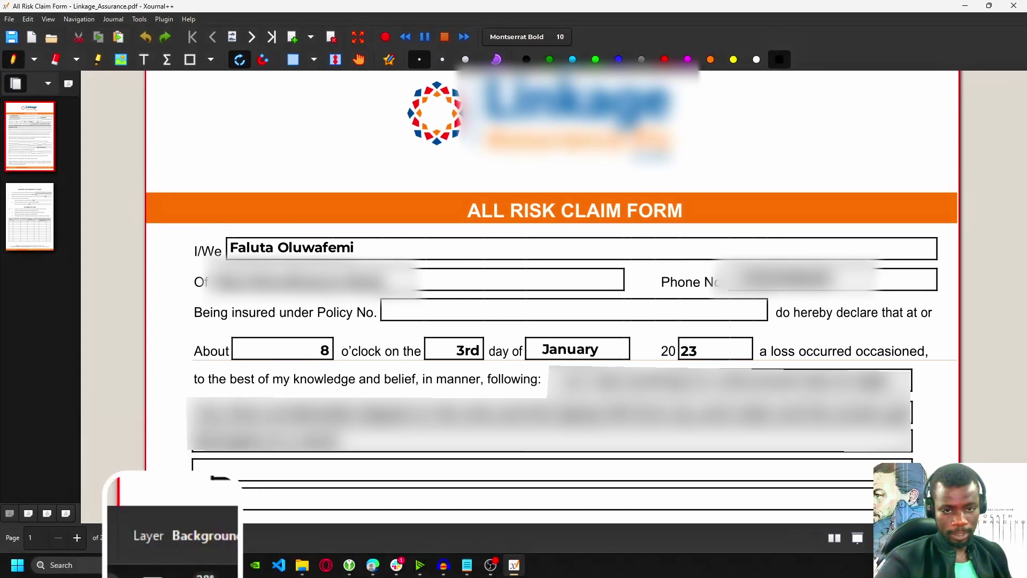
Add a new layer above the PDF background and white out part of the claimant's name
click(220, 538)
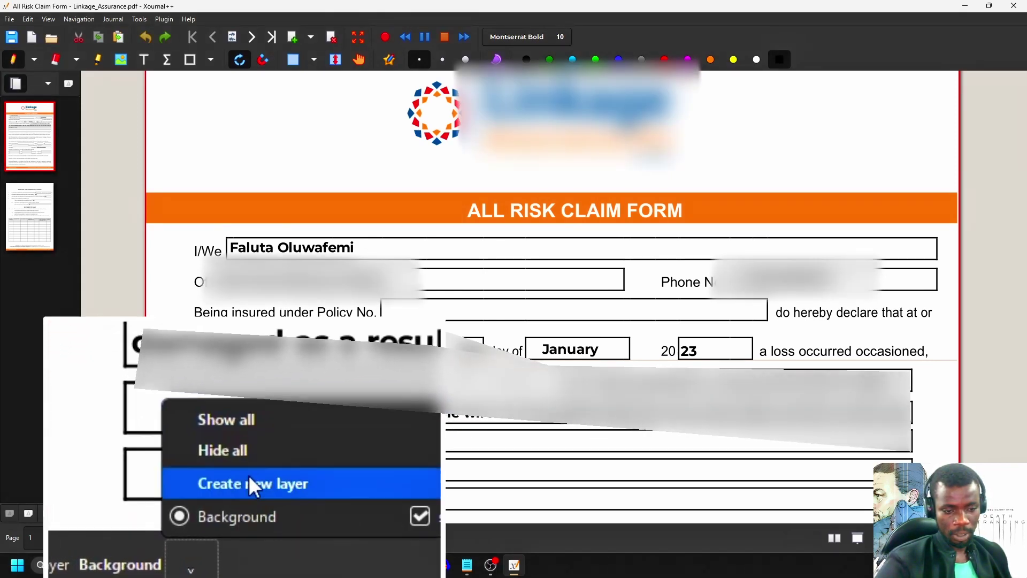
click(247, 502)
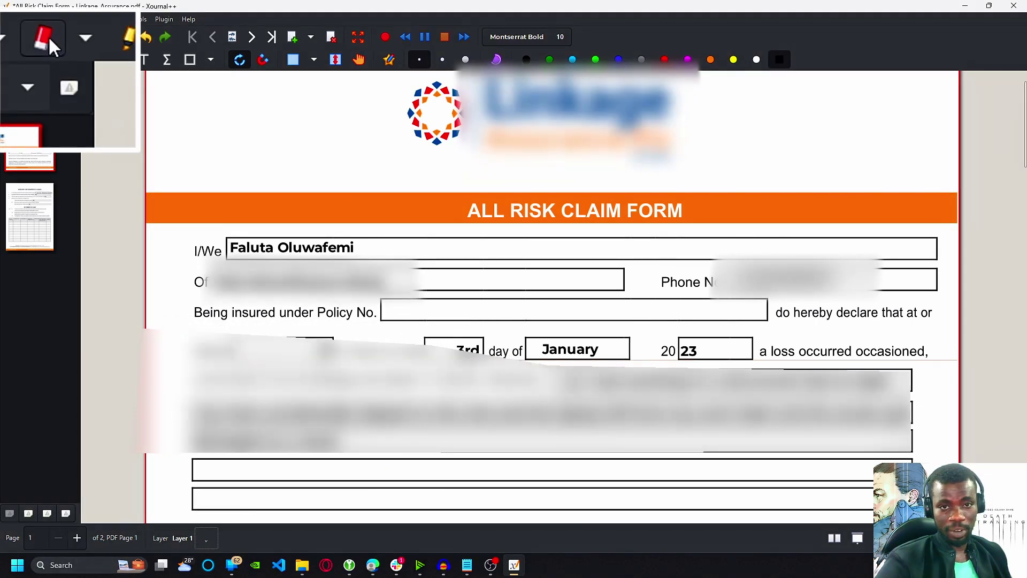
click(92, 30)
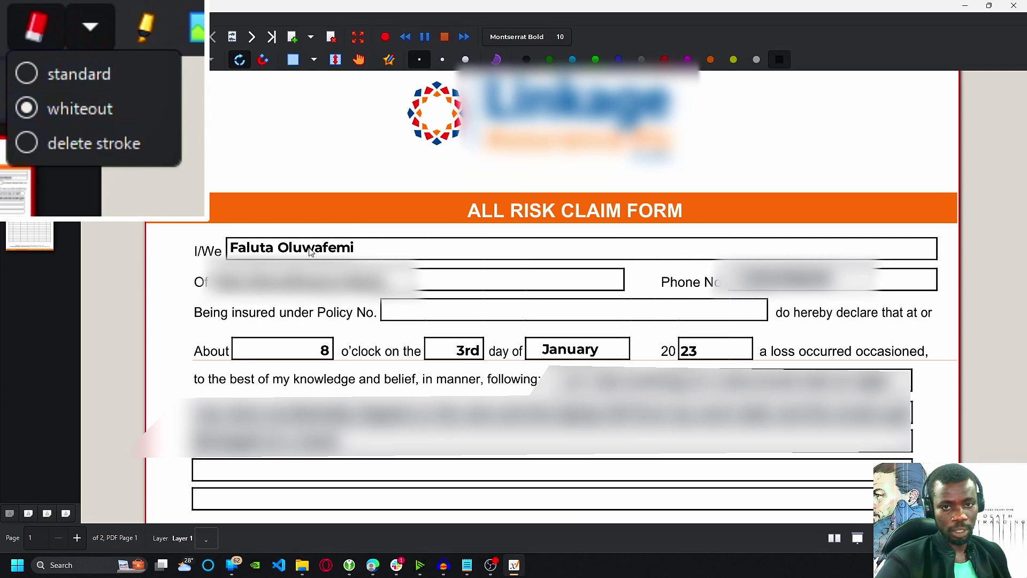
drag(314, 252, 345, 249)
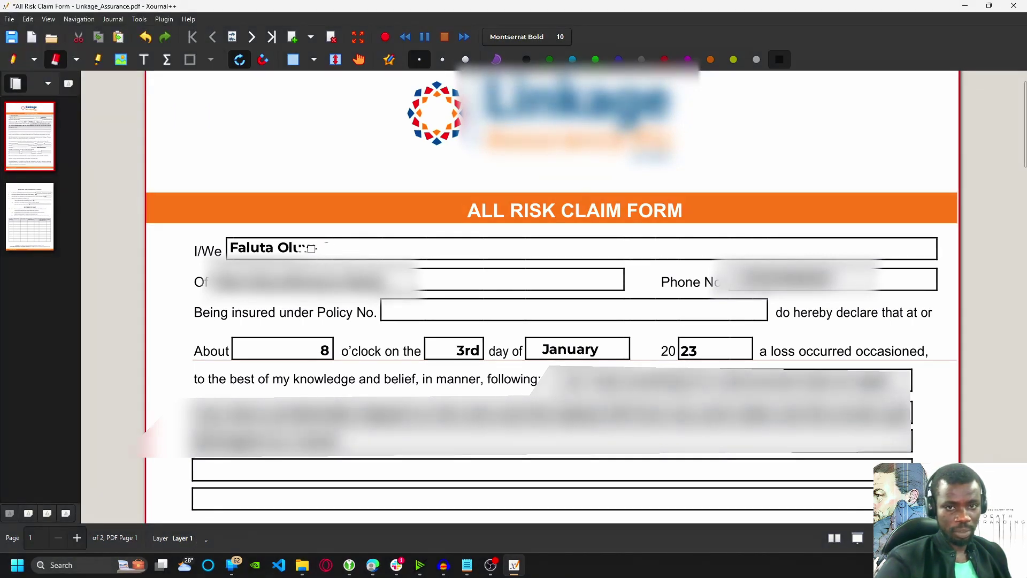
Set the whiteout eraser to its smallest size and erase the rest of the I/We name
scroll(329, 249, up, 3)
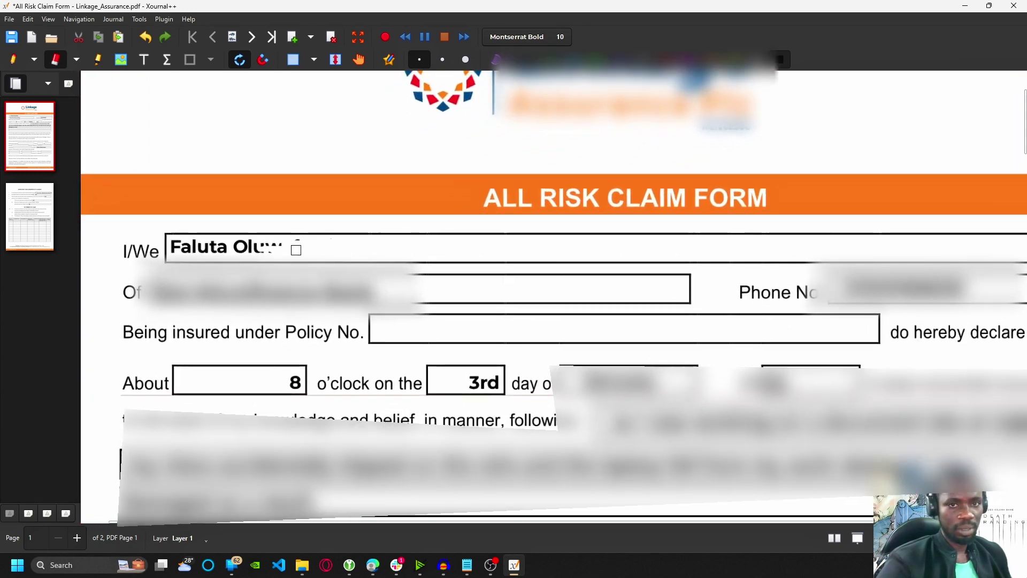
scroll(295, 250, up, 1)
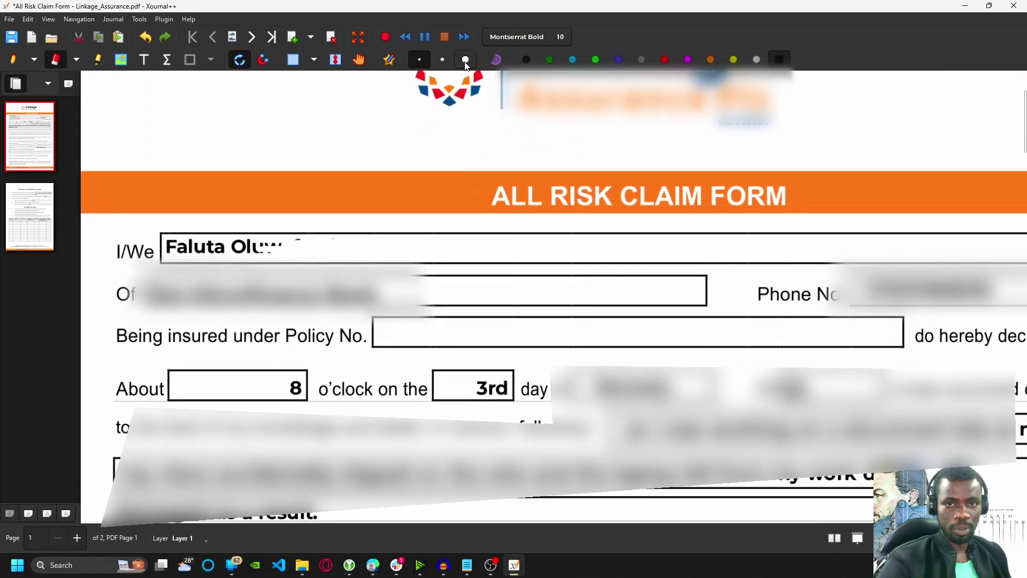
click(466, 60)
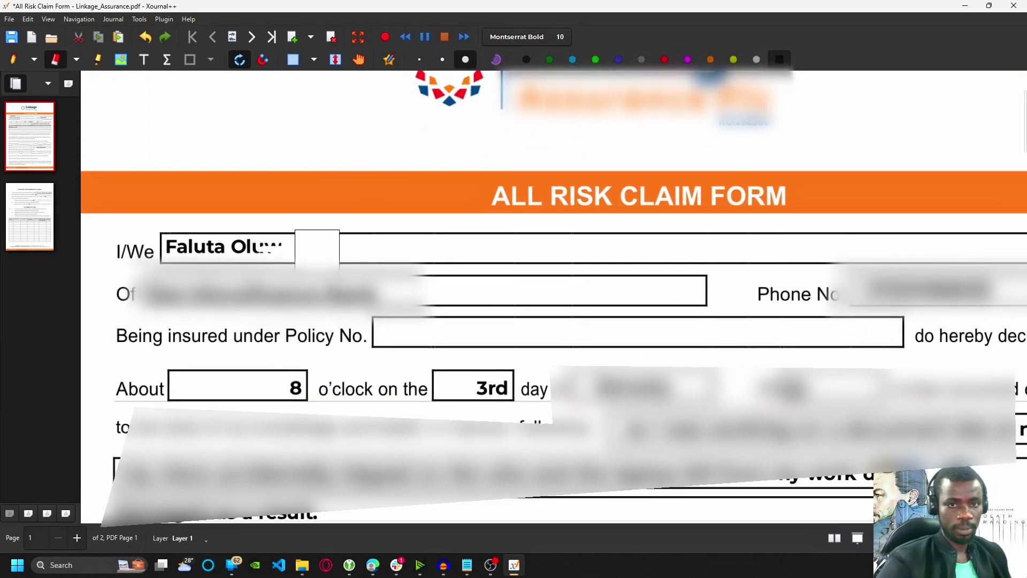
click(442, 59)
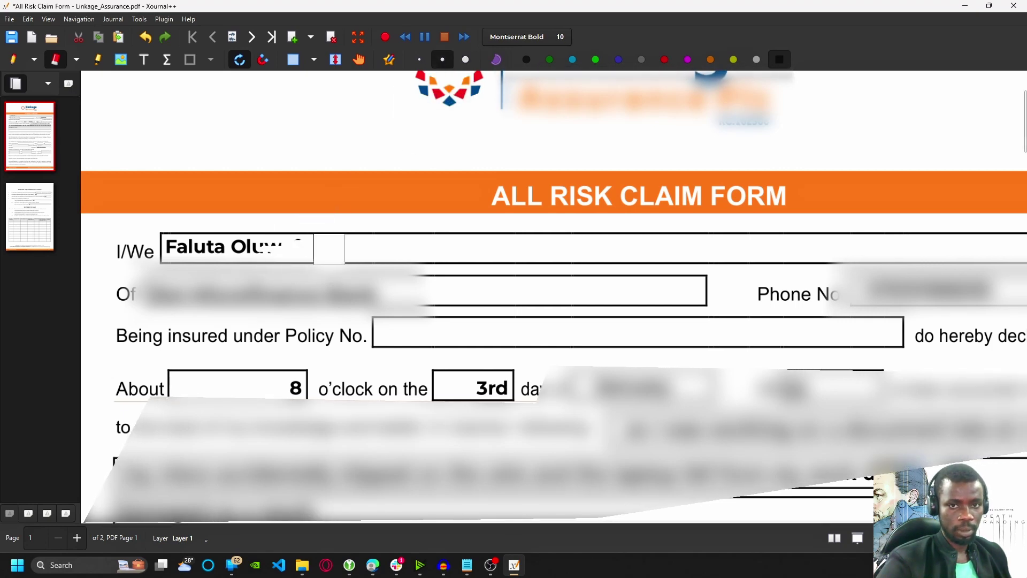
scroll(329, 249, up, 4)
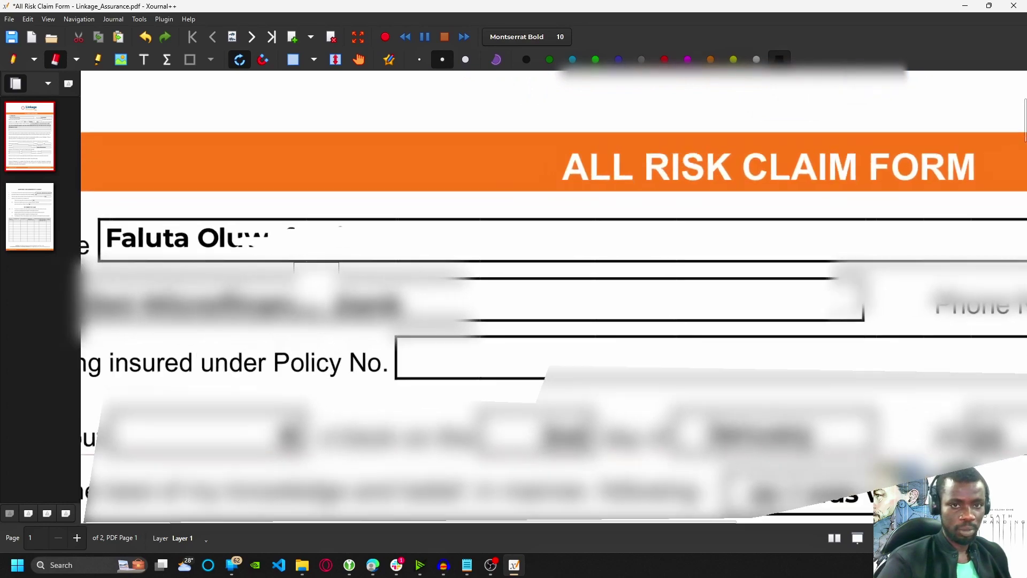
scroll(316, 284, up, 1)
click(419, 59)
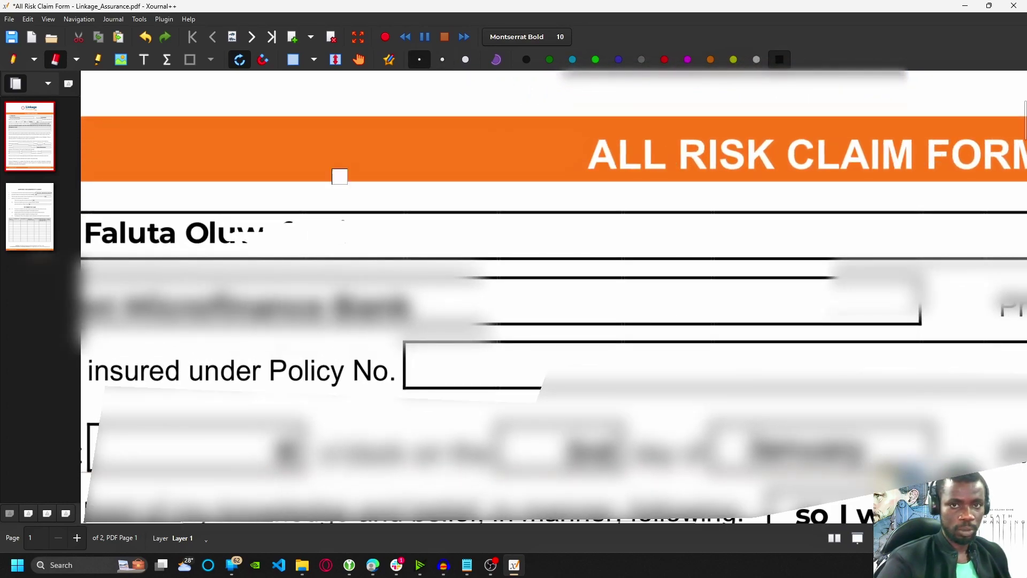
mouse_move(305, 231)
mouse_down()
mouse_move(96, 231)
mouse_move(123, 231)
mouse_up()
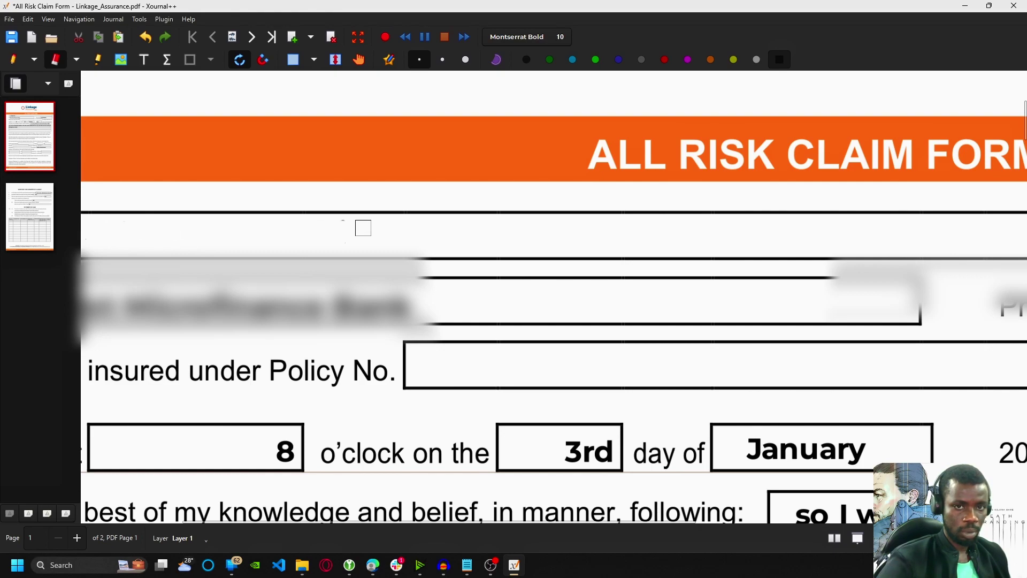
scroll(360, 232, down, 1)
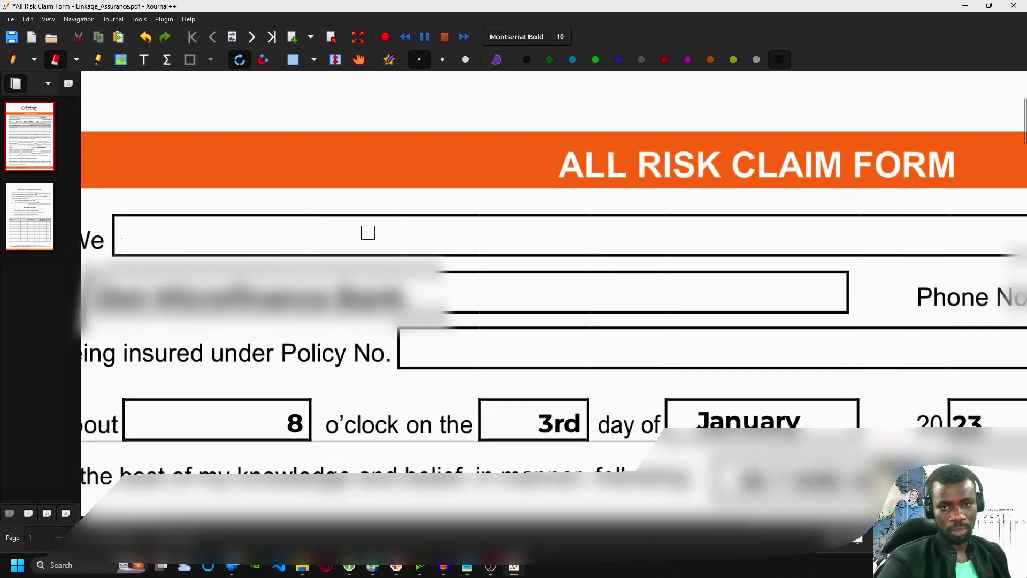
scroll(368, 233, down, 4)
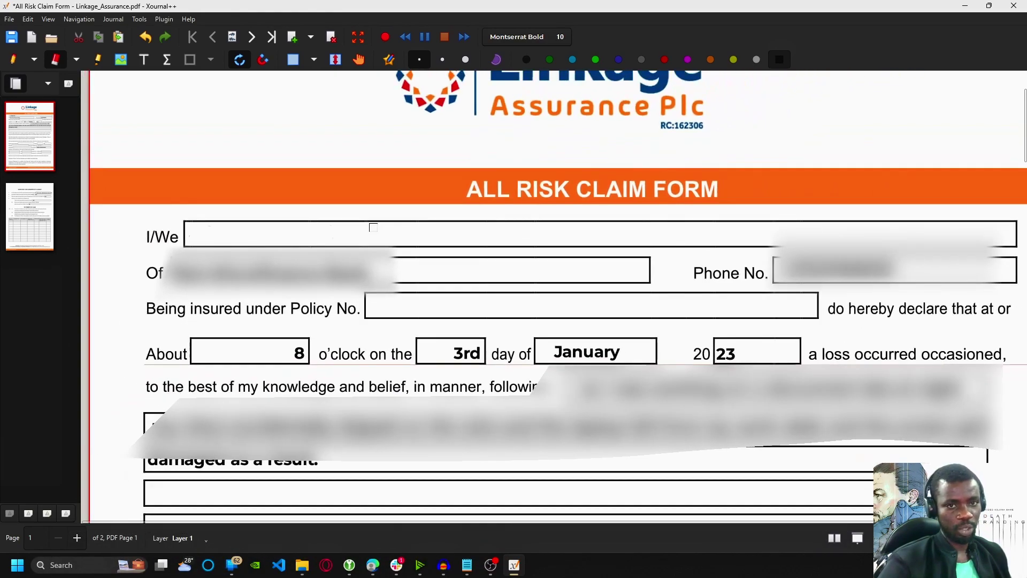
Type the new claimant's full name into the emptied I/We field with the Text tool
click(145, 60)
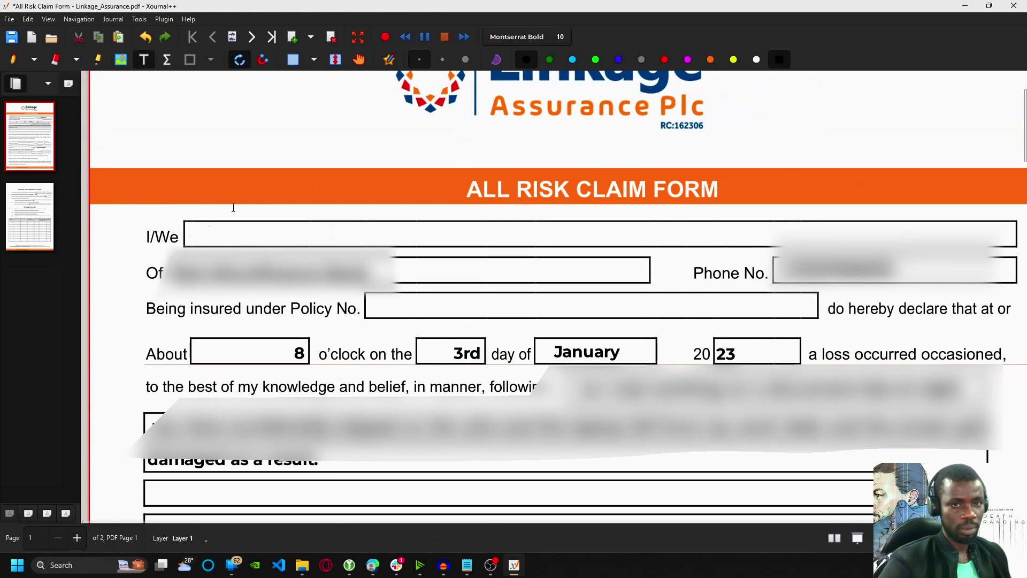
click(198, 236)
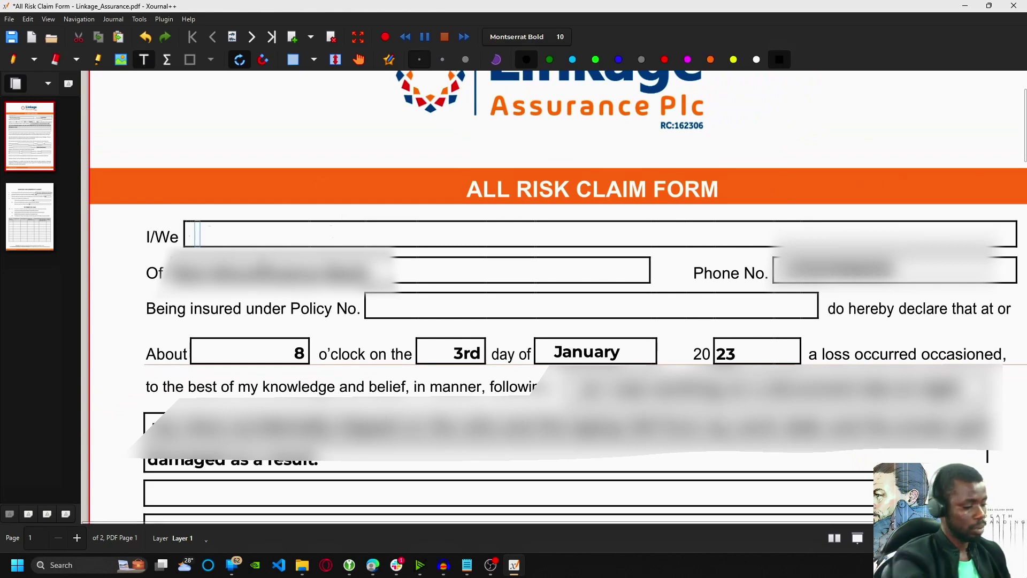
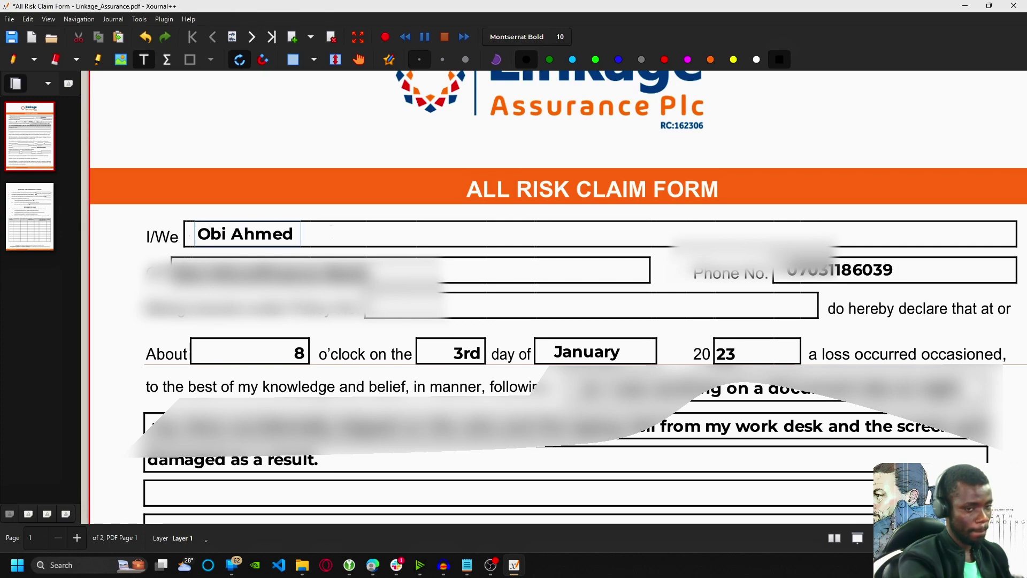
key(Escape)
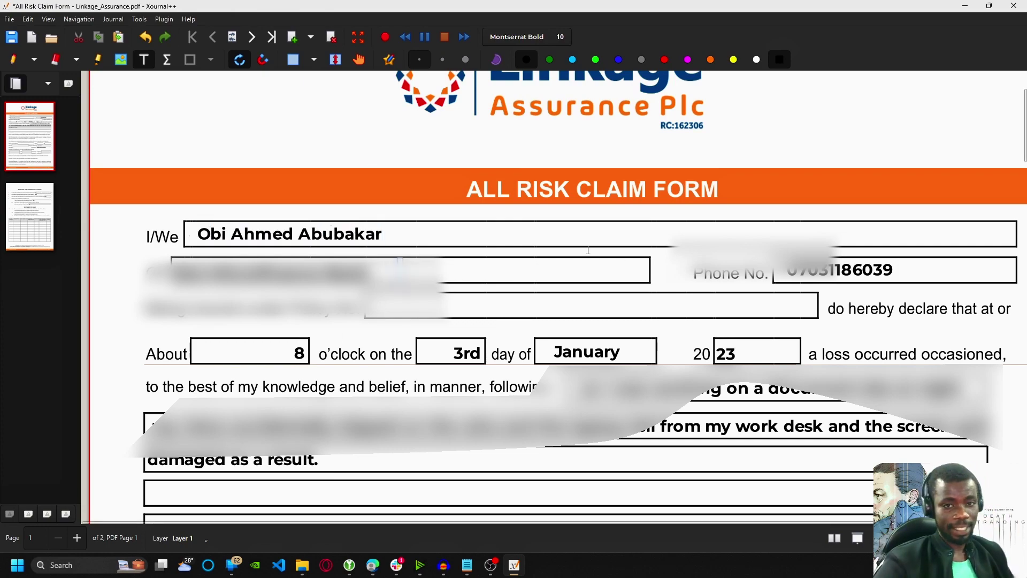
ctrl+scroll(660, 259, down, 2)
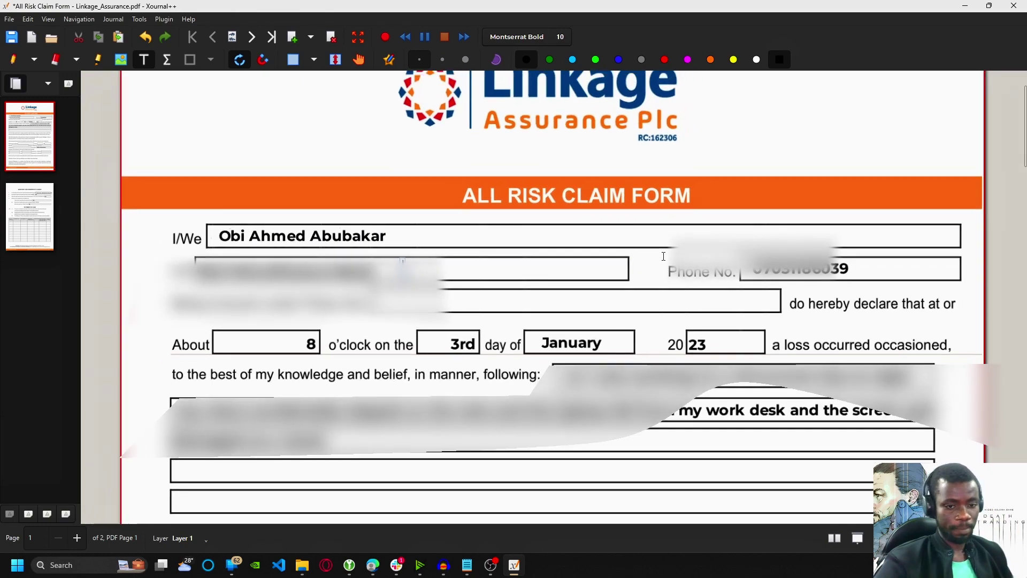
Insert the U2_03_Task 3 Reference Image from Downloads onto the claim form page
scroll(663, 262, down, 8)
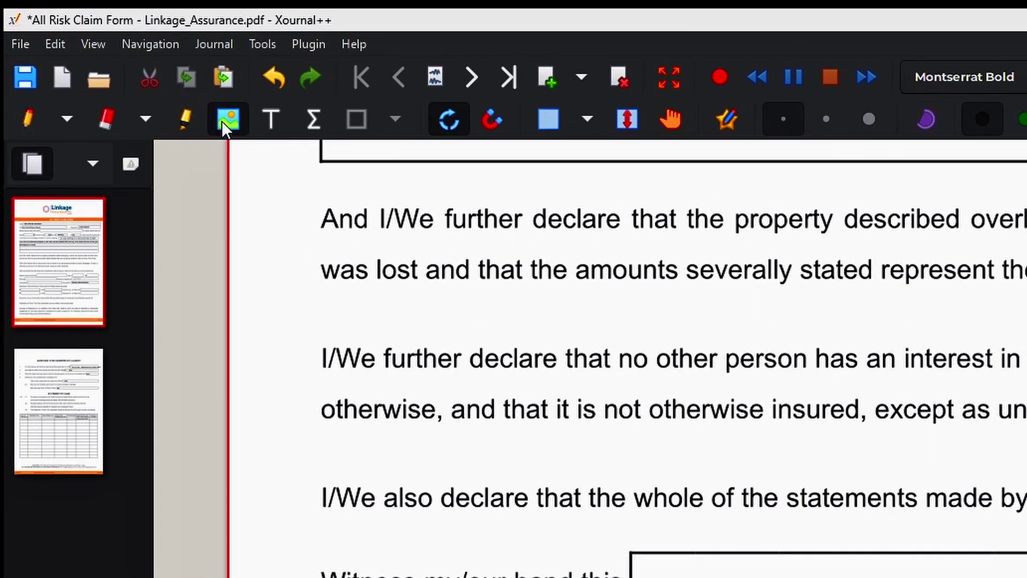
click(221, 121)
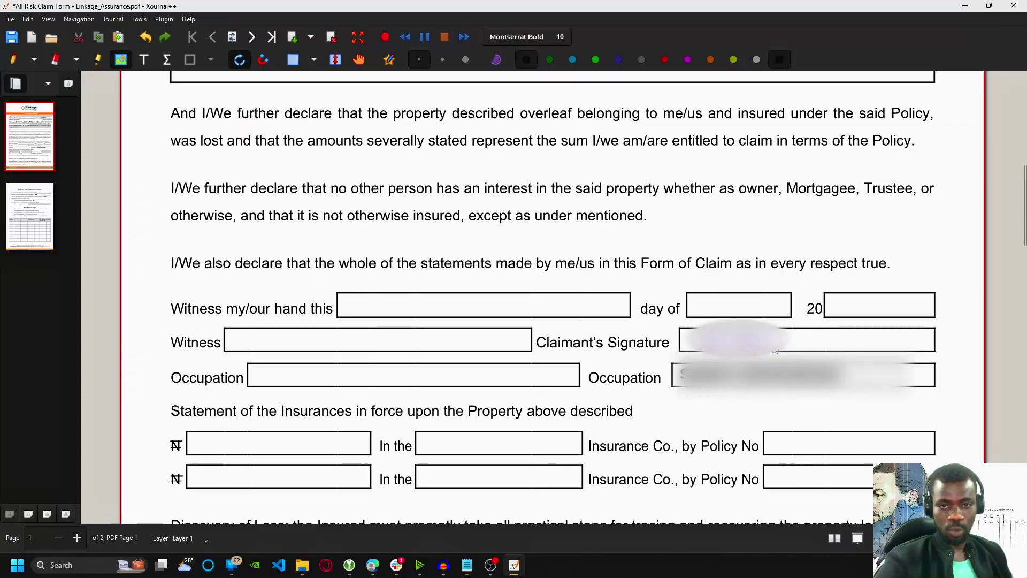
click(786, 348)
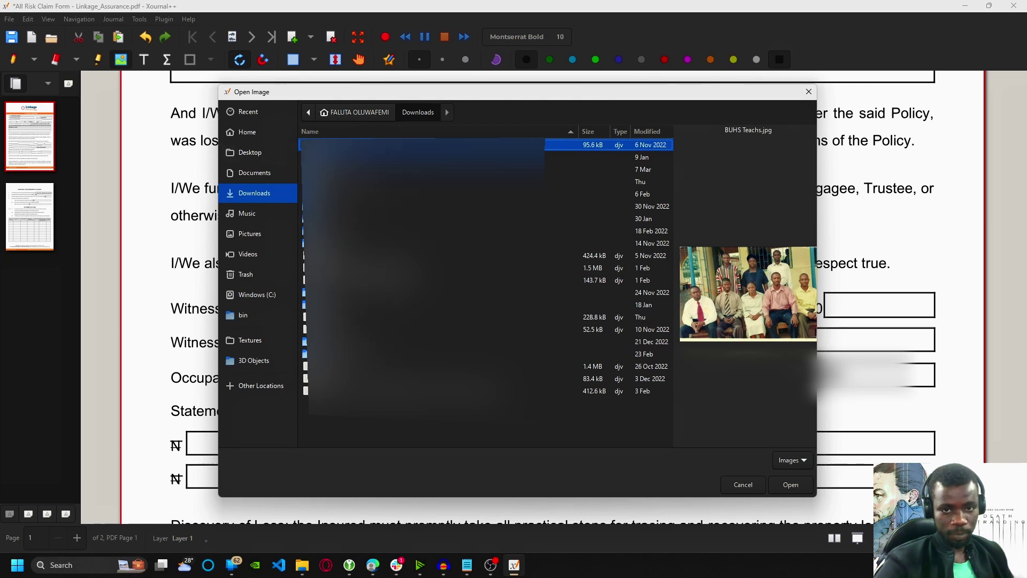
click(591, 255)
click(591, 268)
click(591, 280)
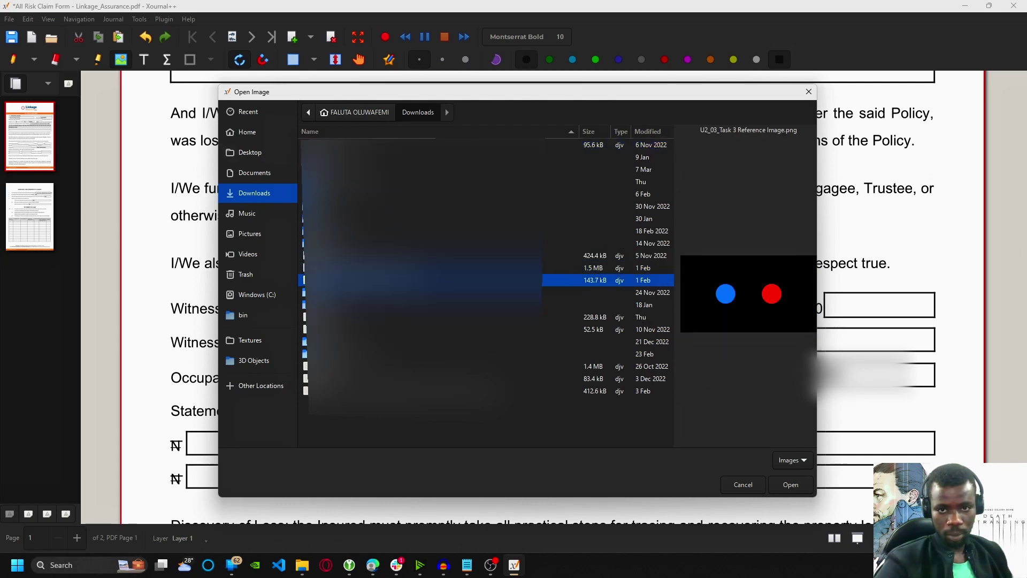
click(805, 493)
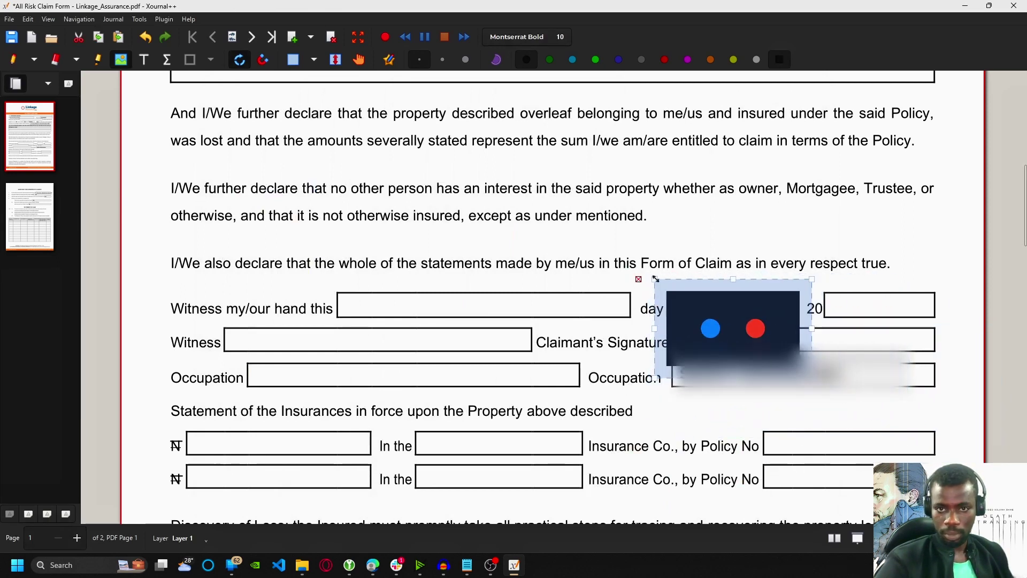
Move and shrink the image to fit inside the Claimant's Signature box
drag(742, 341, 739, 344)
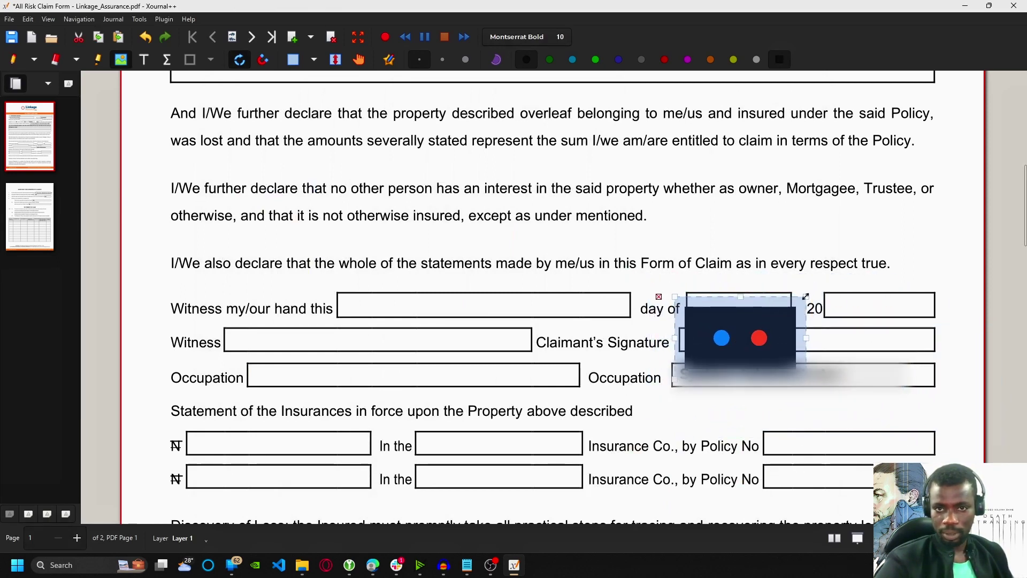
drag(805, 296, 771, 317)
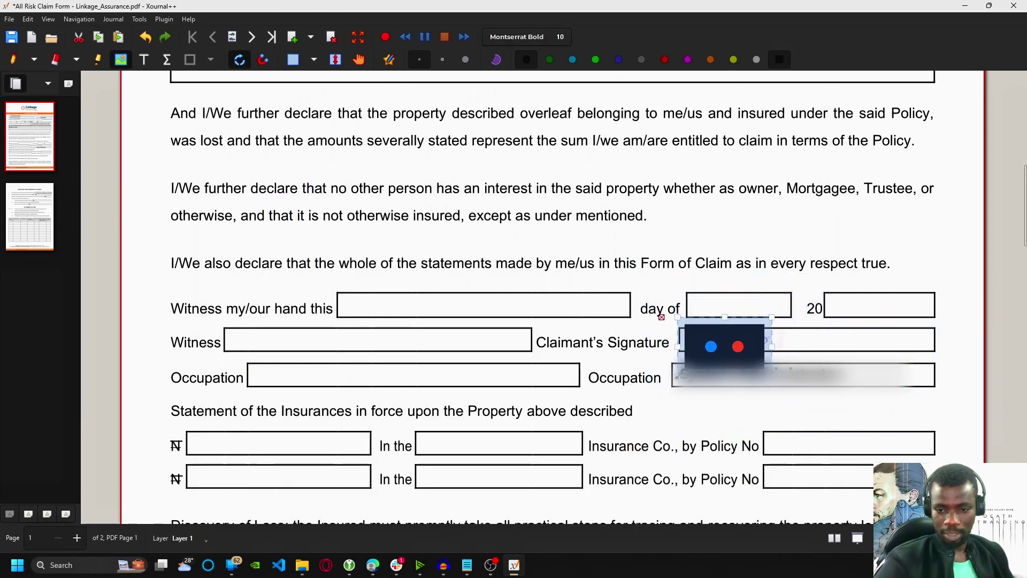
drag(678, 373, 688, 365)
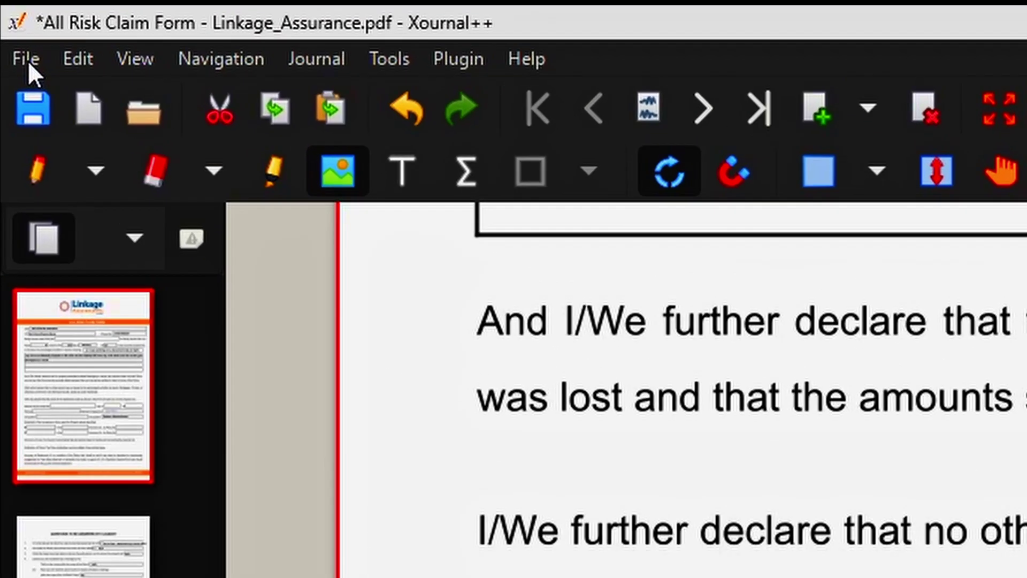
Export the edited claim form through Export as PDF, saving it as 'Insurance Form.pdf' on the Desktop
click(9, 19)
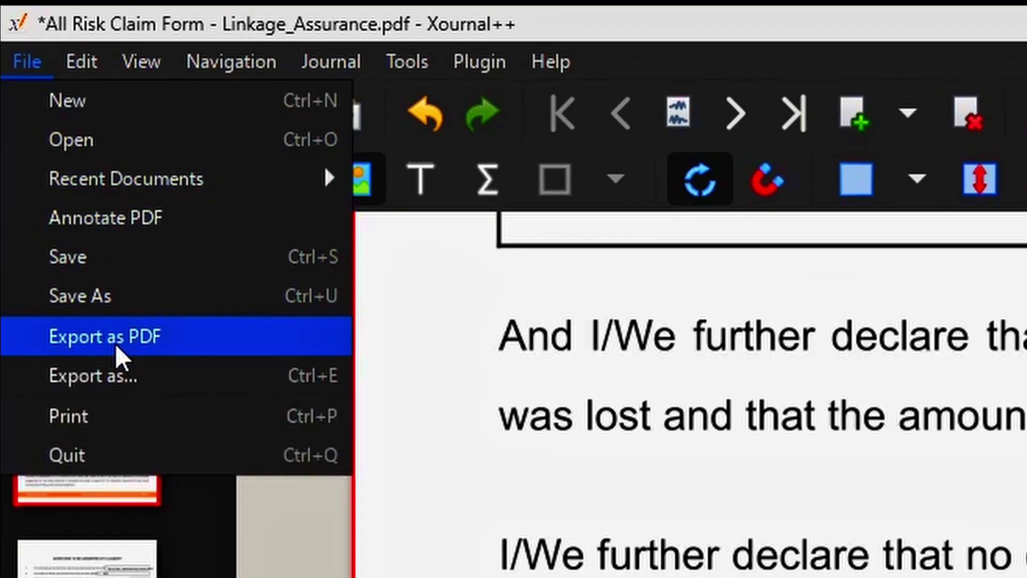
click(132, 347)
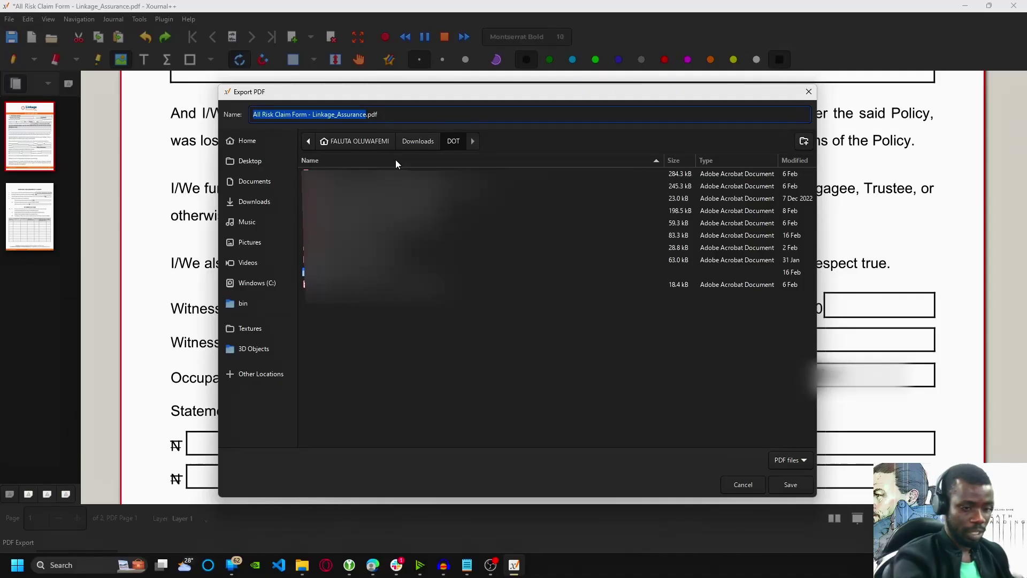
key(BackSpace)
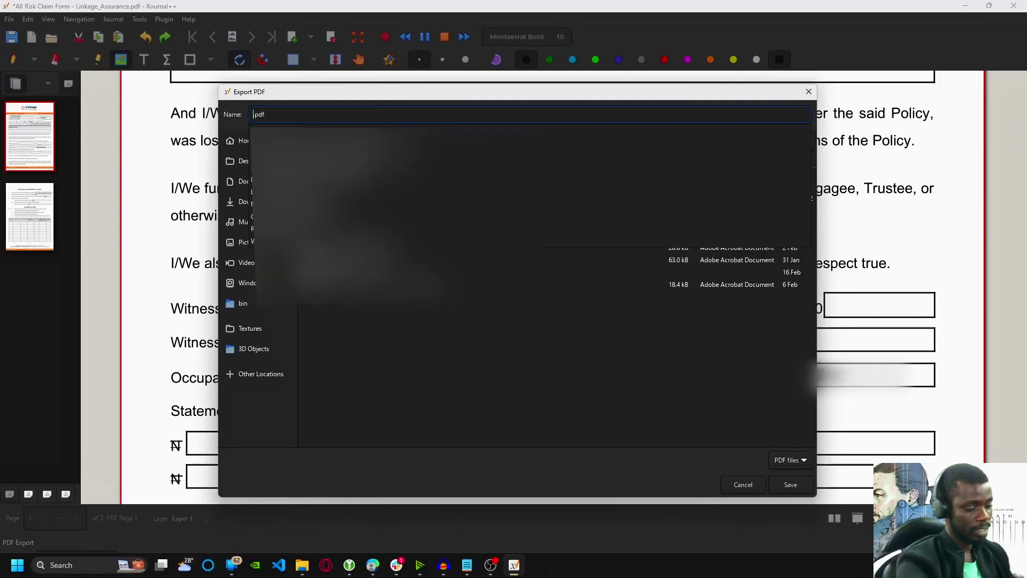
text(Insurance Form)
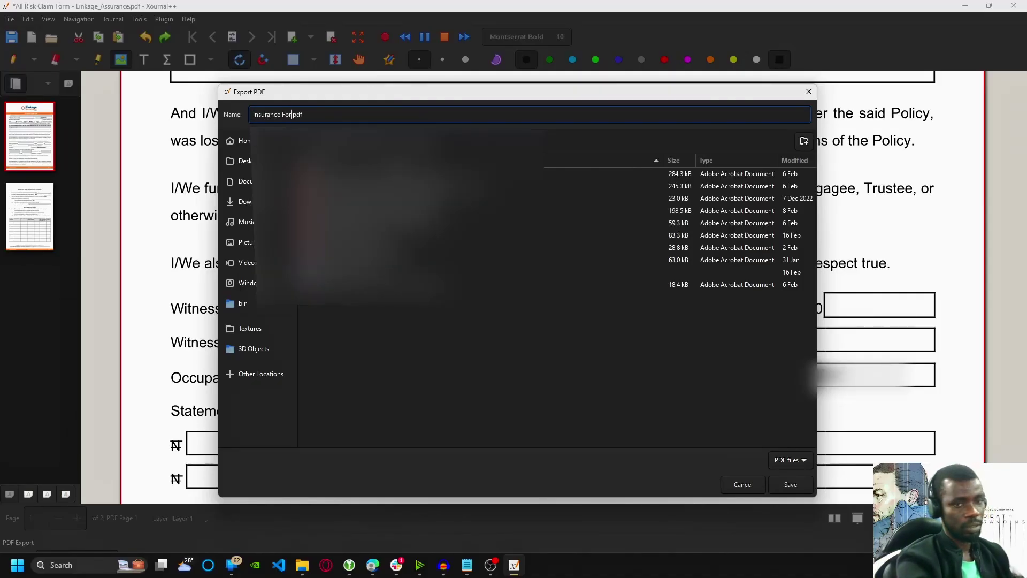
click(242, 163)
click(781, 484)
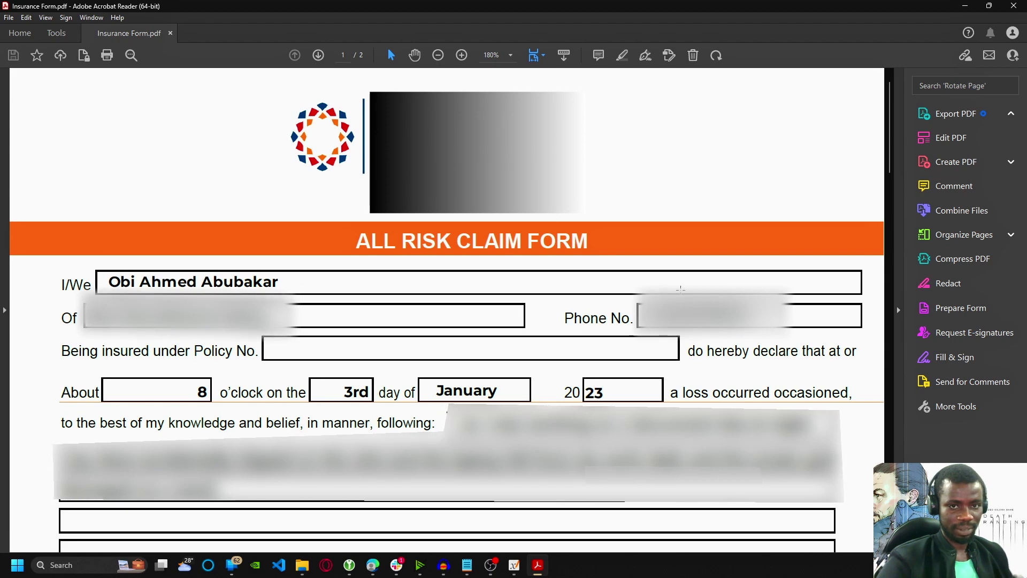
Scroll down Insurance Form.pdf to check the retyped name and the Claimant's Signature image
scroll(849, 208, down, 10)
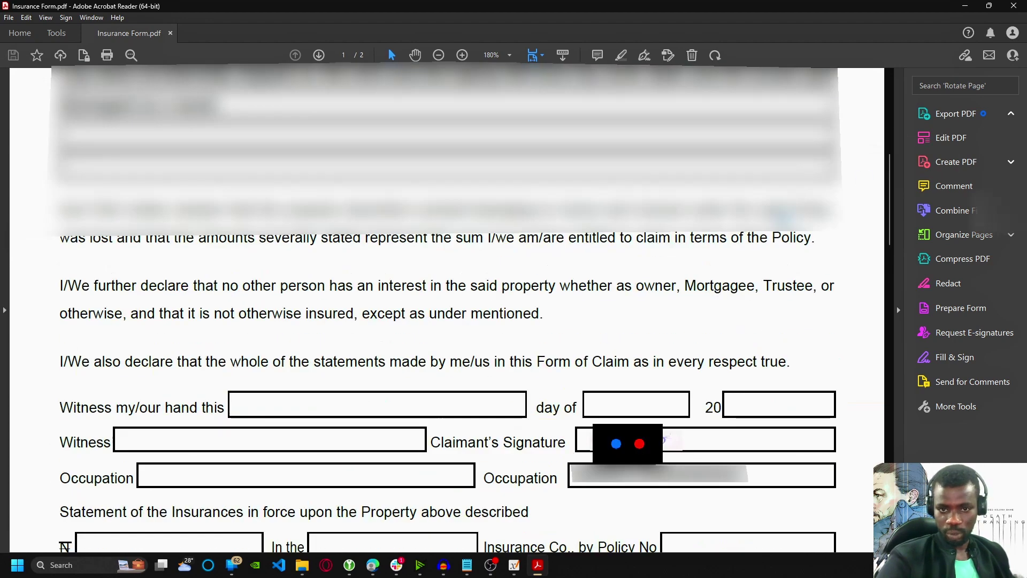